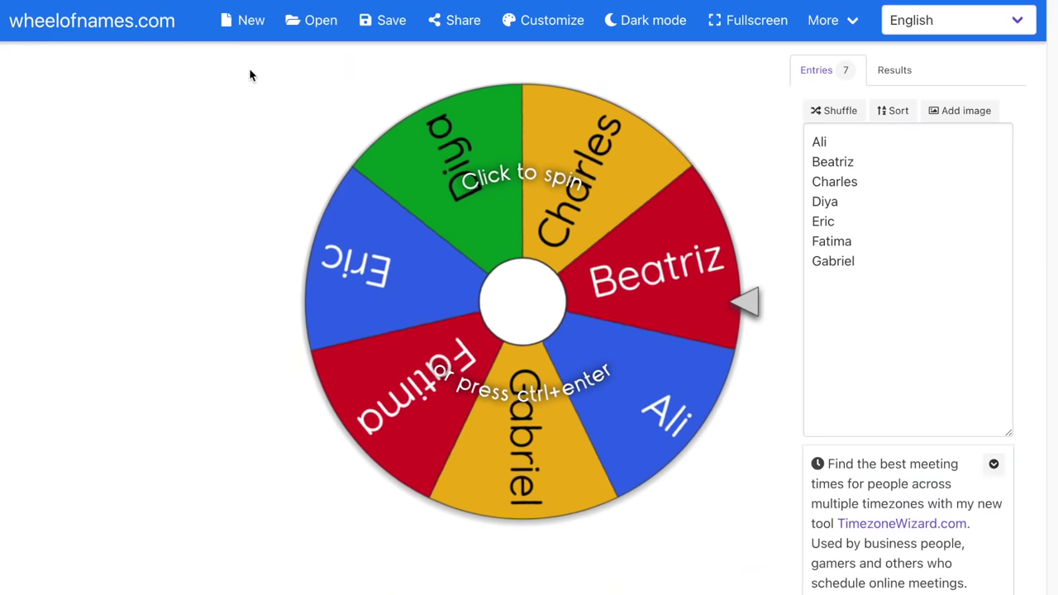
Sign in with a Google account, review the saved wheels ALPHABET and NAMES, then close the list
click(303, 24)
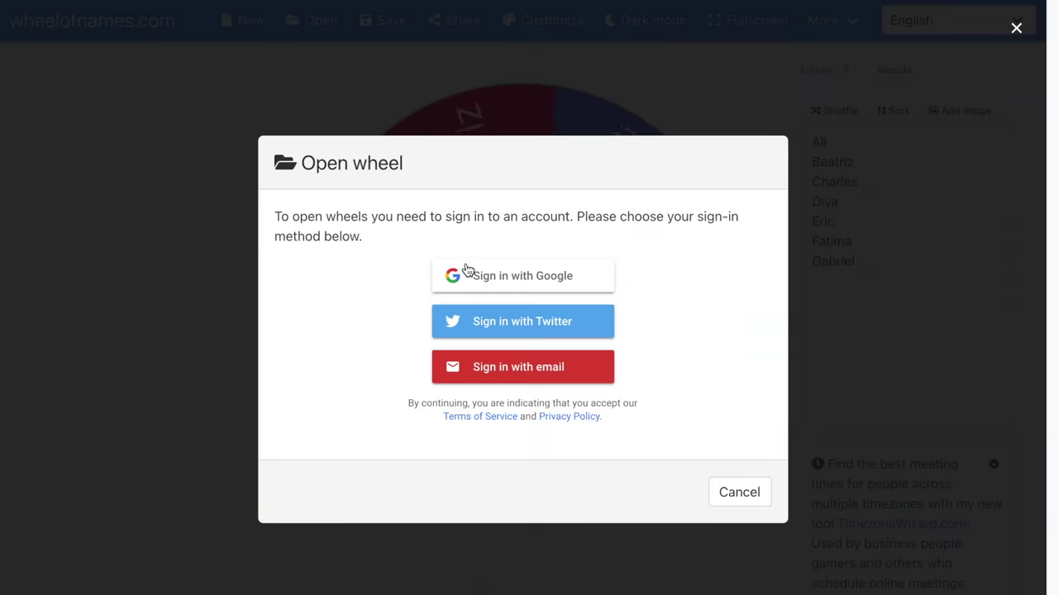
click(467, 272)
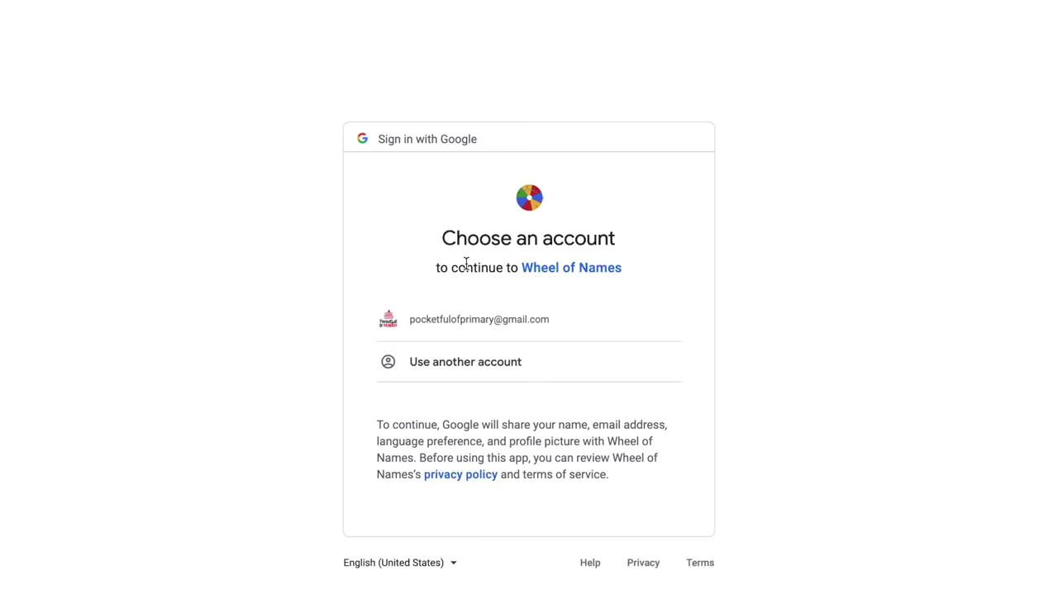
click(466, 319)
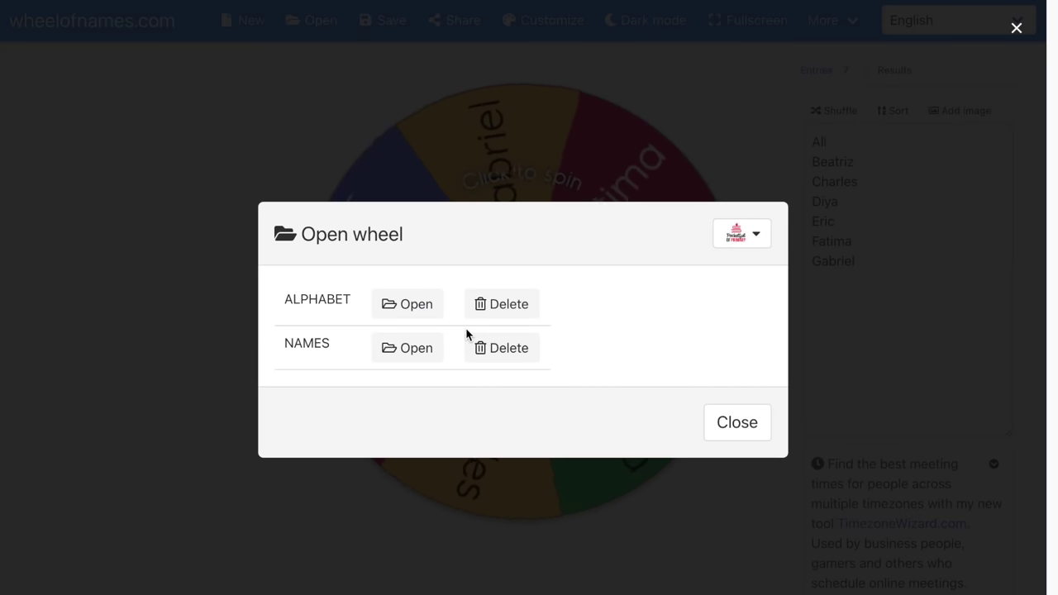
click(733, 434)
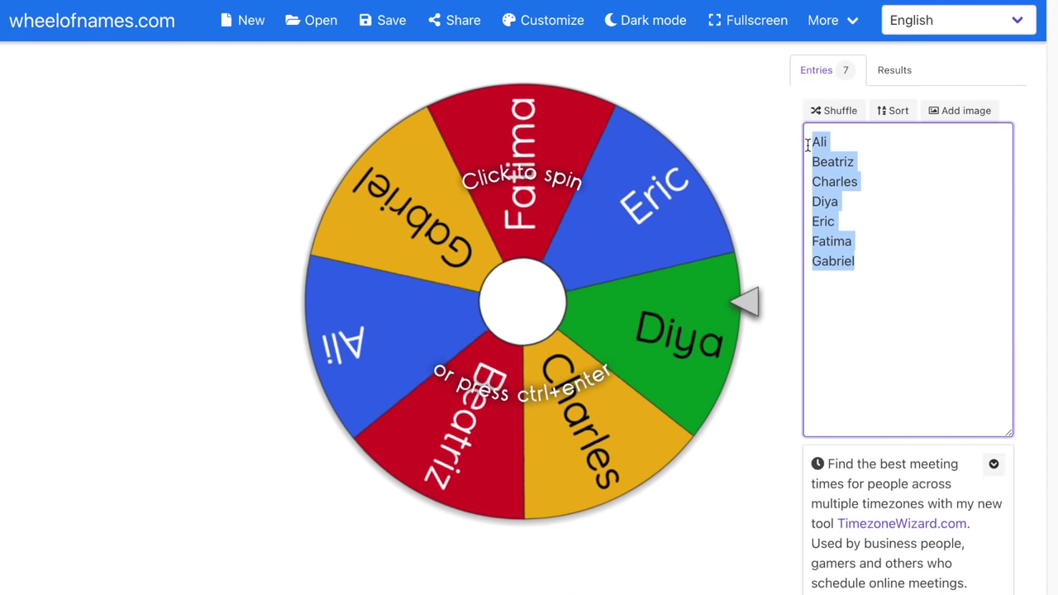
Replace the entries with Michelle, Billy, Bridget, Trent, Ian, Blaine, Luna and Zora, one per line
key(BackSpace)
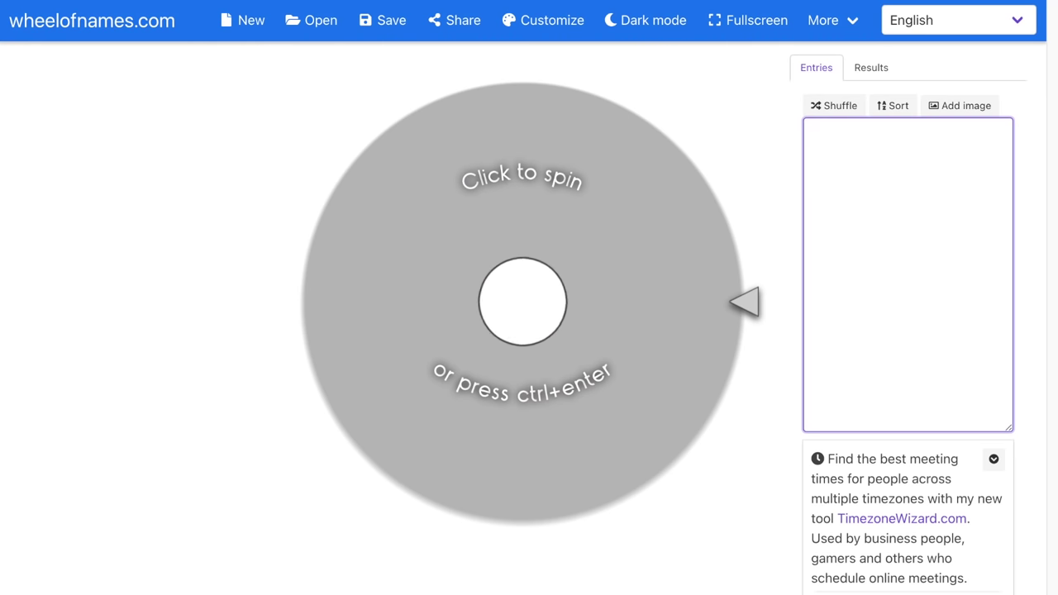
text(Michelle)
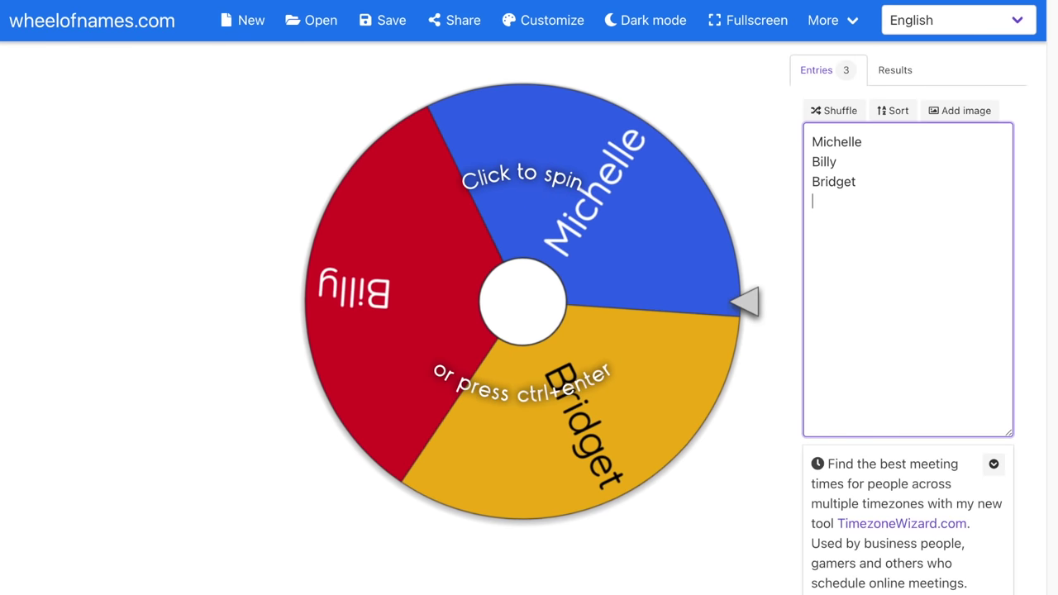
key(Return)
text(Ian)
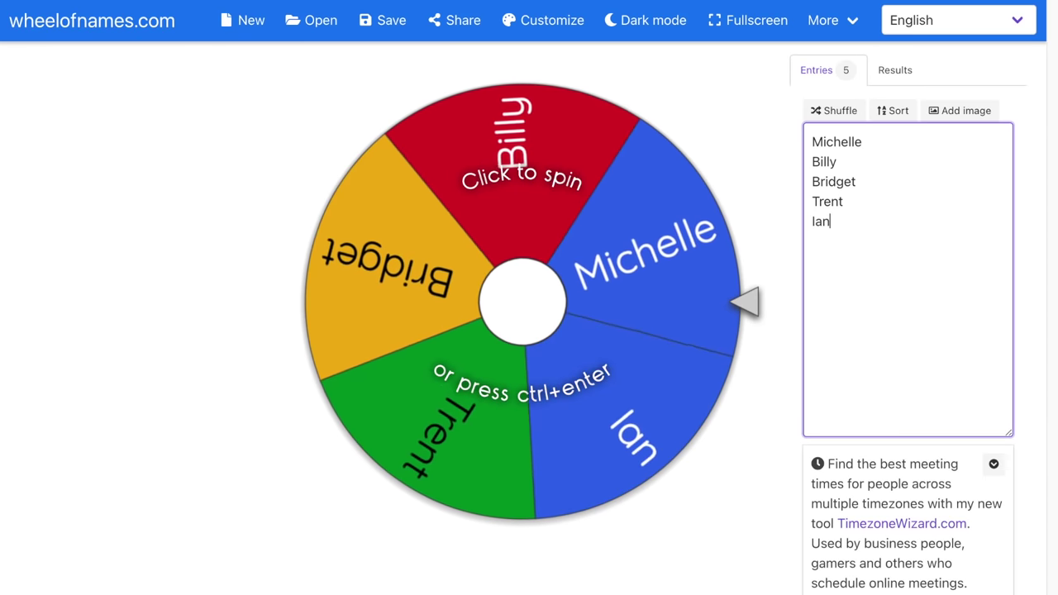
key(Return)
text(Blain)
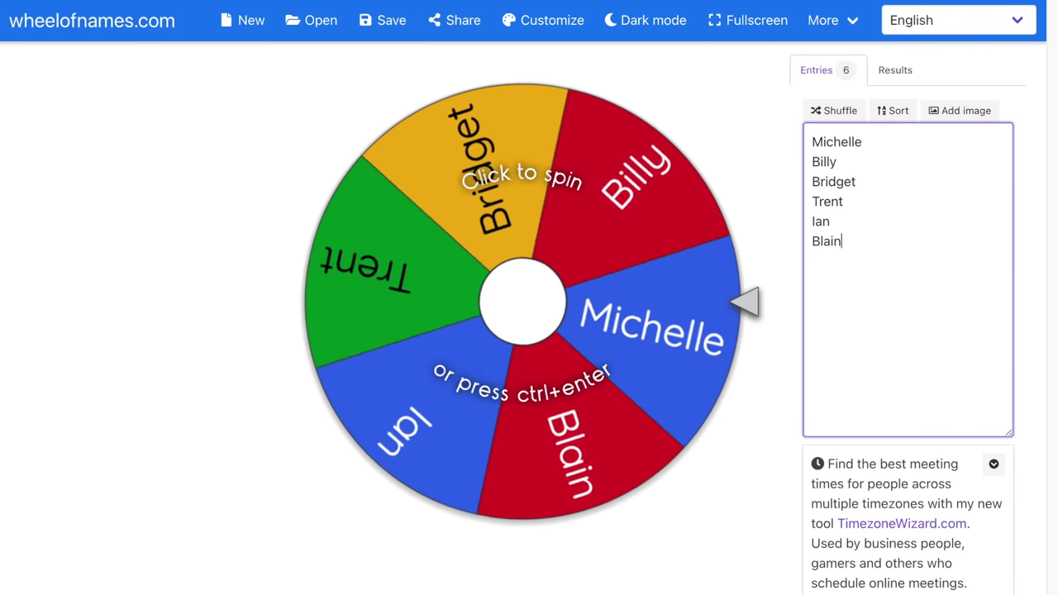
text(e)
key(Return)
text(Luna)
key(Return)
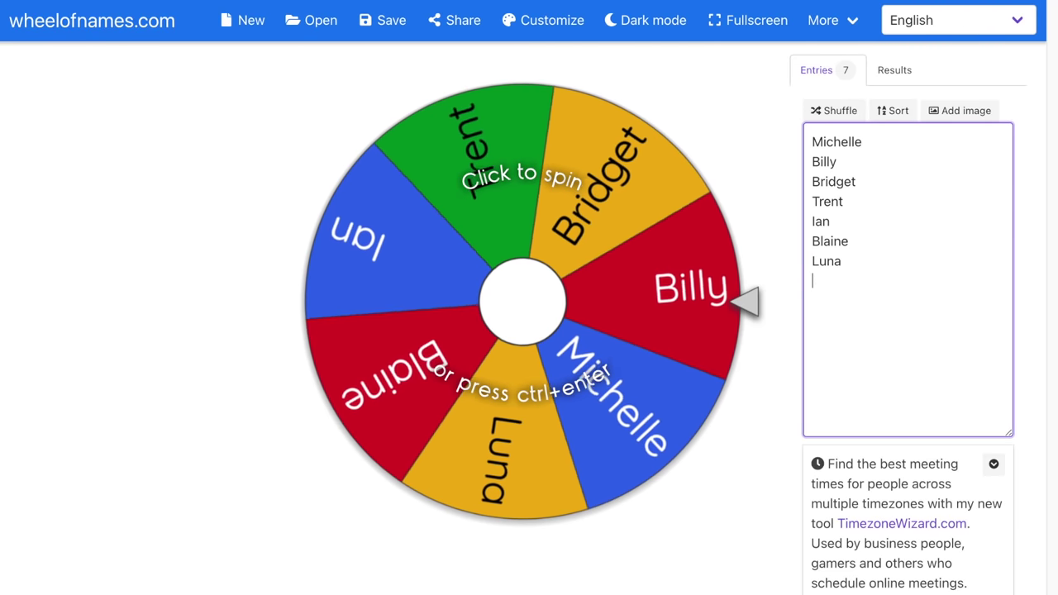
text(Zora)
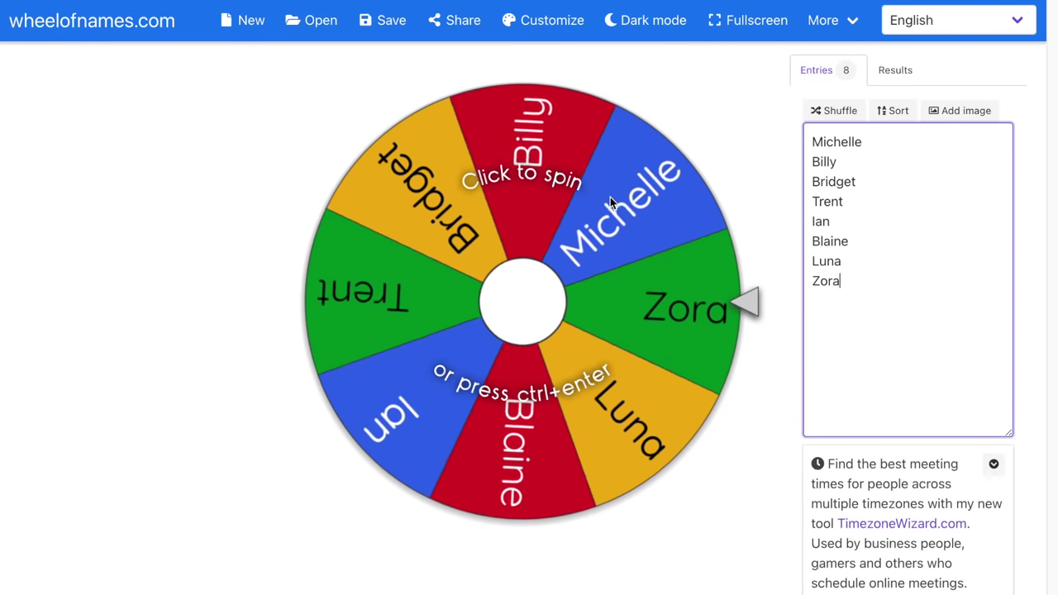
Spin the wheel, dismiss the winner Zora, and view the Results list
click(610, 197)
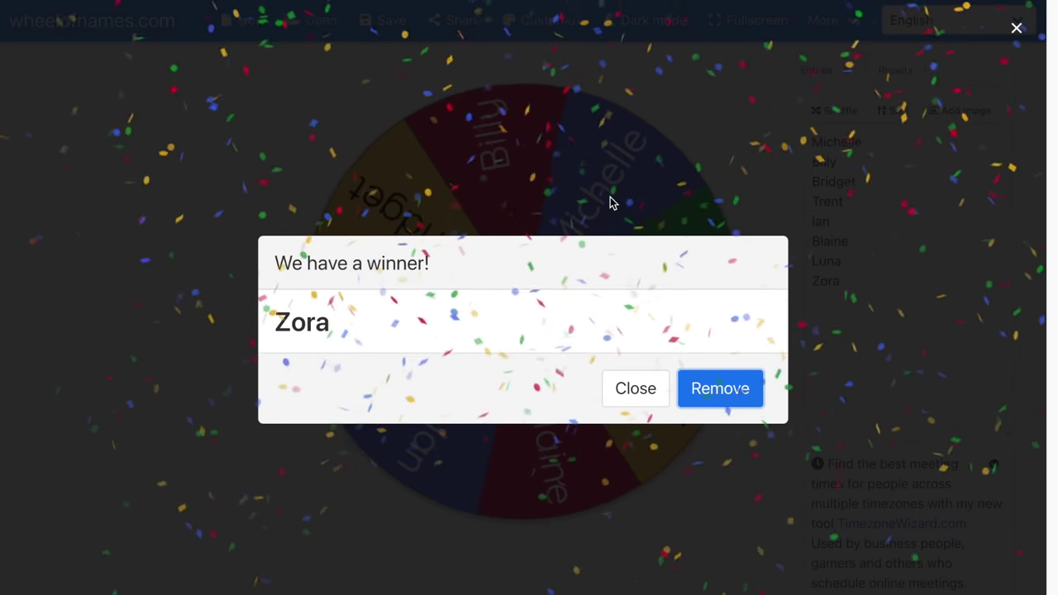
click(634, 389)
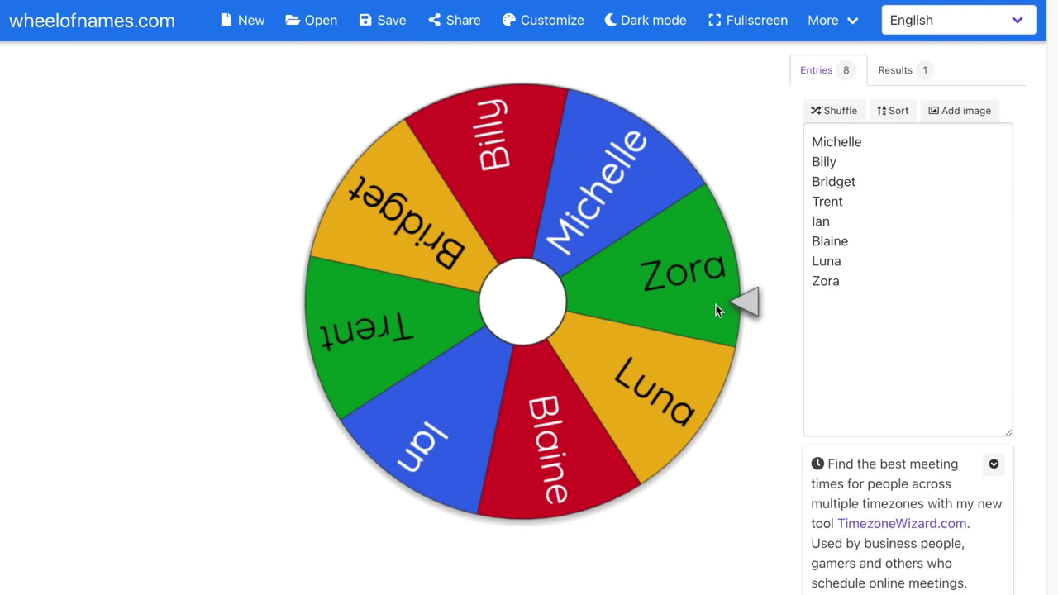
click(894, 75)
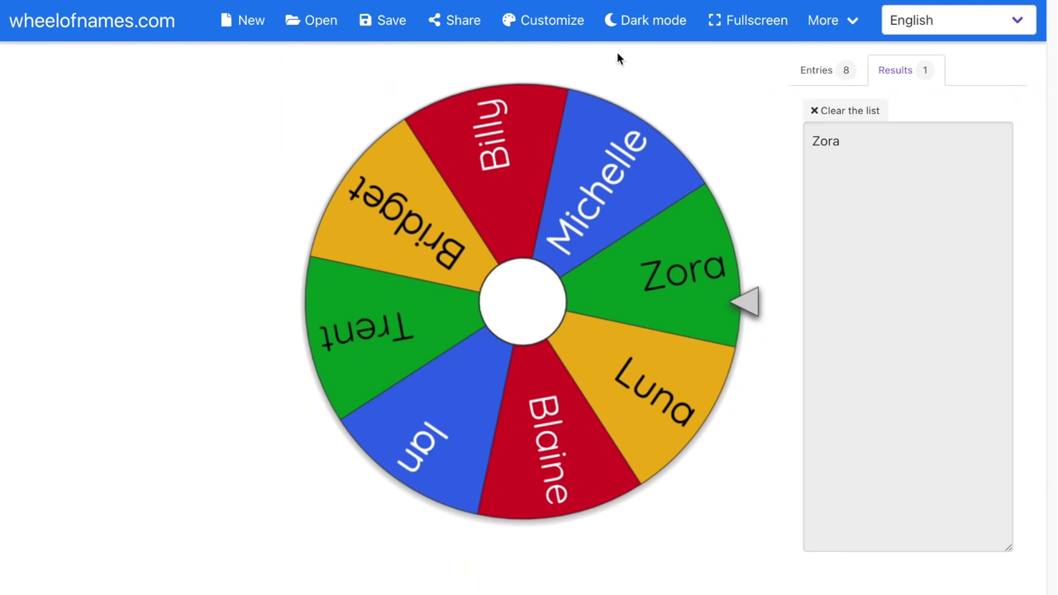
Open Customize and browse the During spin sound options, keeping the Ticking sound
click(552, 21)
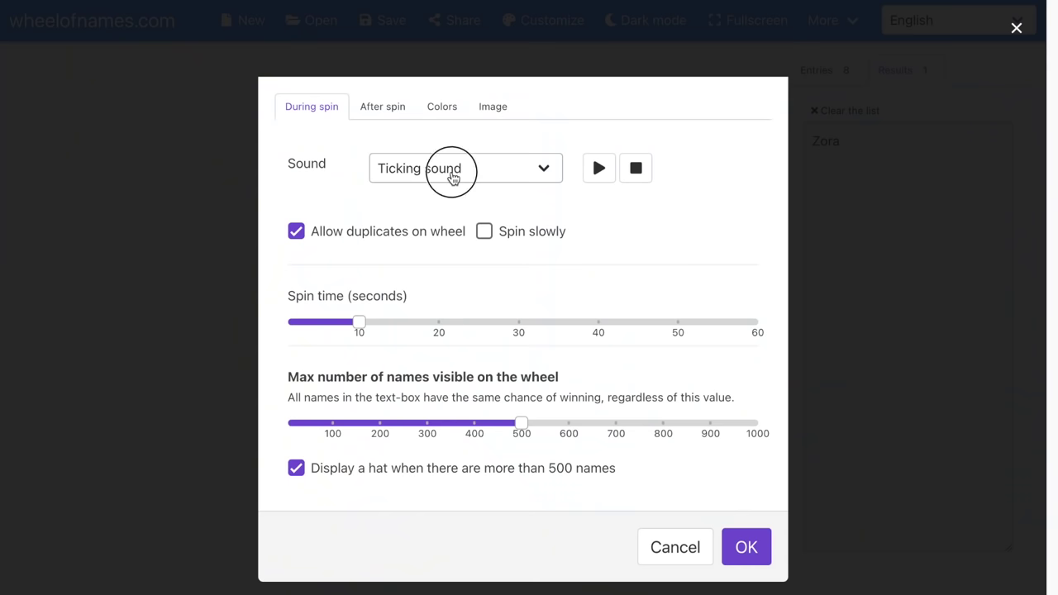
click(452, 177)
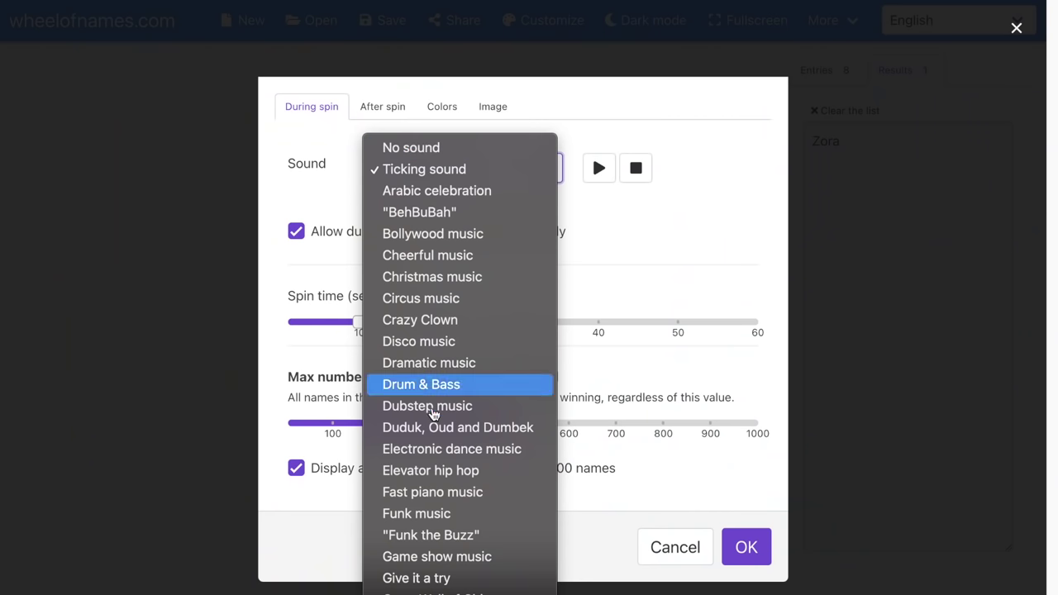
click(460, 558)
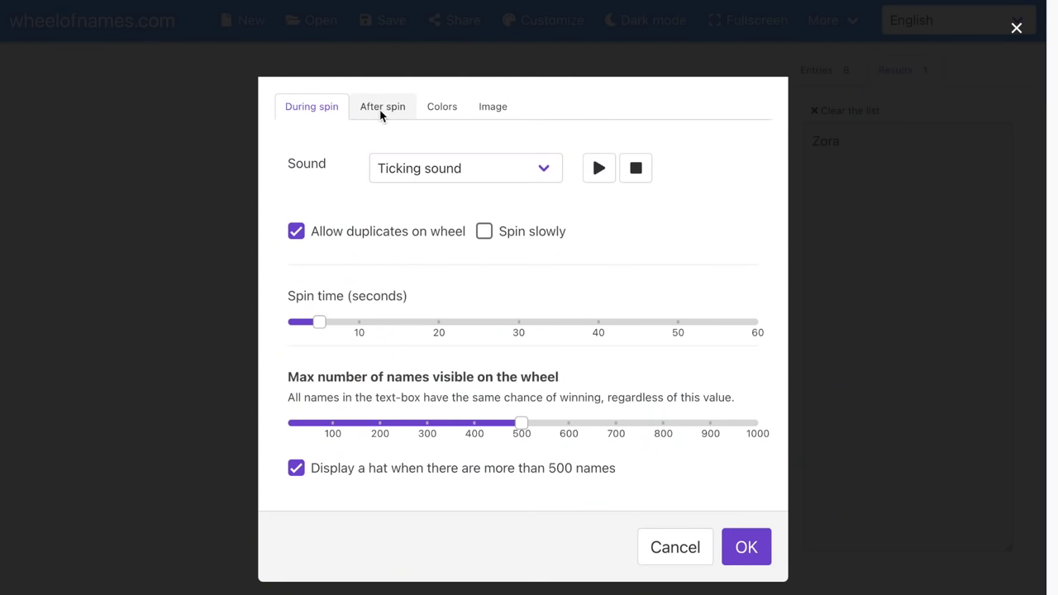
Switch to the After spin settings in the Customize dialog
click(382, 110)
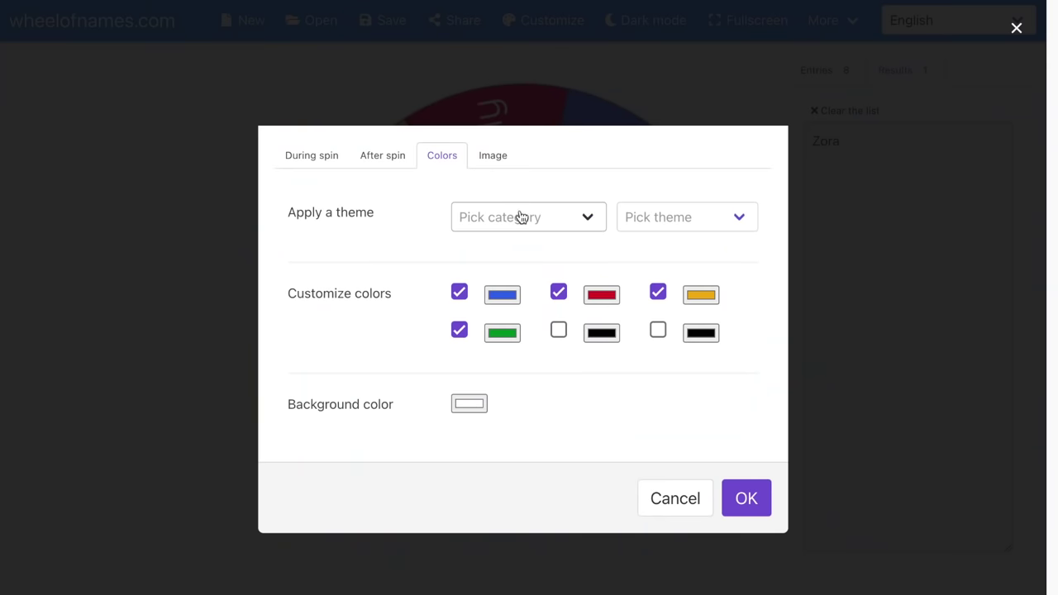
Set the first wheel colour to pink, RGB 255, 47, 146
click(522, 216)
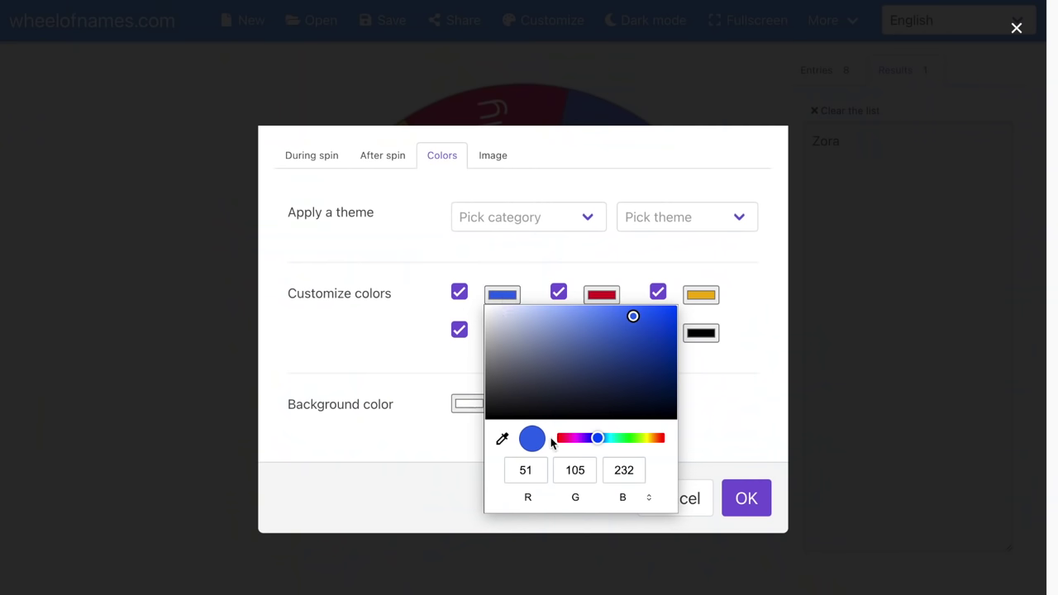
text(255)
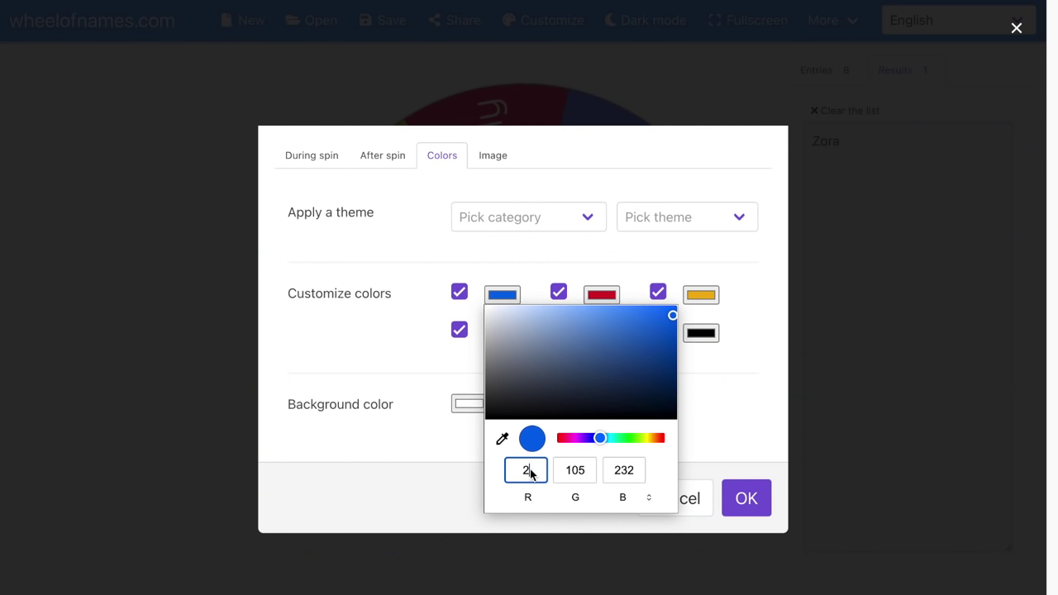
double_click(582, 472)
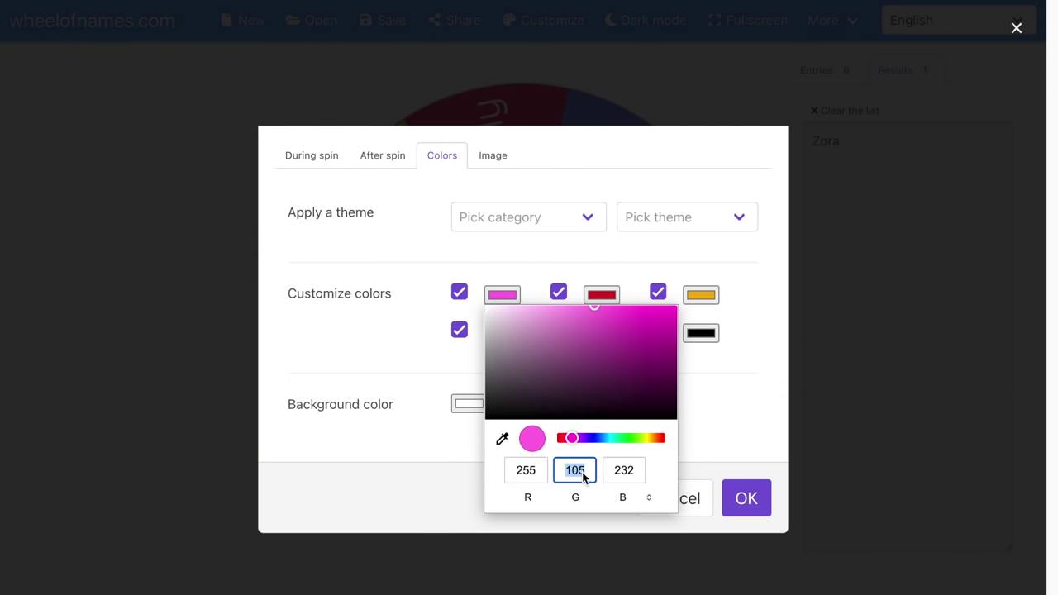
text(47)
double_click(625, 470)
text(146)
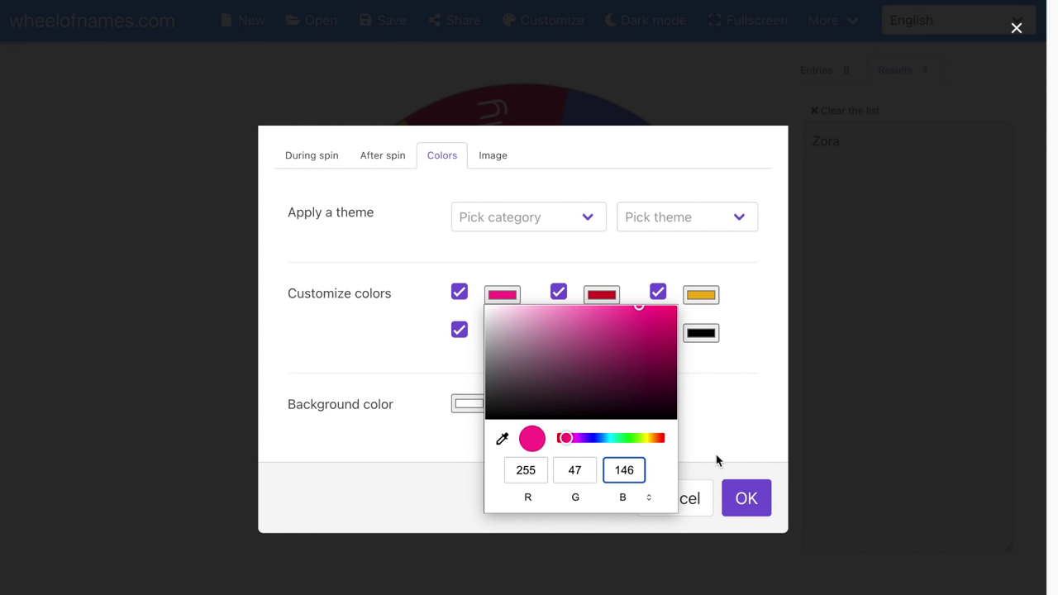
click(717, 458)
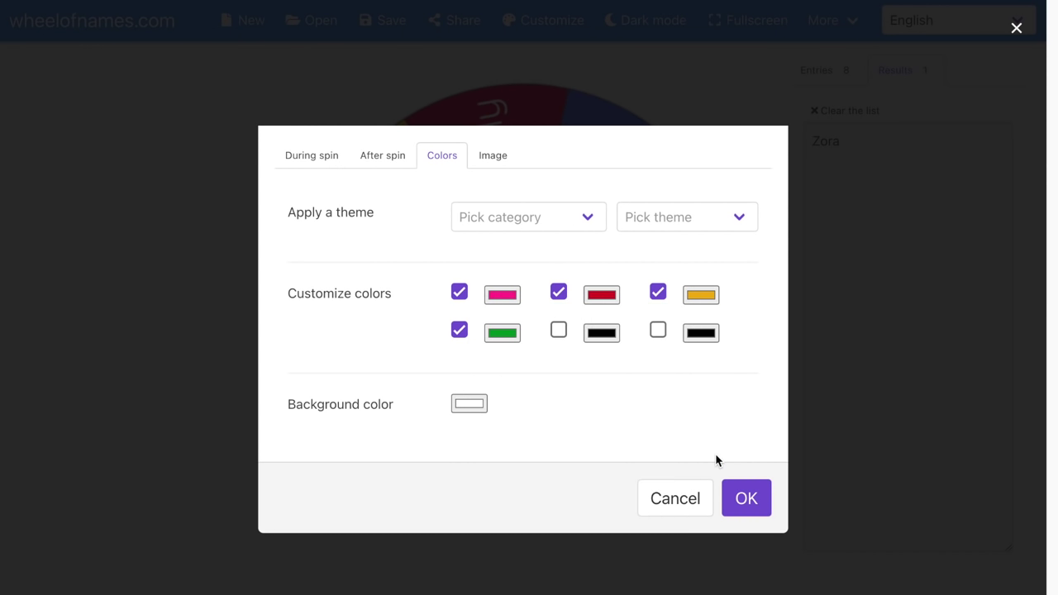
Recolour the red and yellow swatches to a new orange and yellow, each with red 255
click(604, 298)
double_click(622, 471)
text(255)
double_click(677, 476)
text(147)
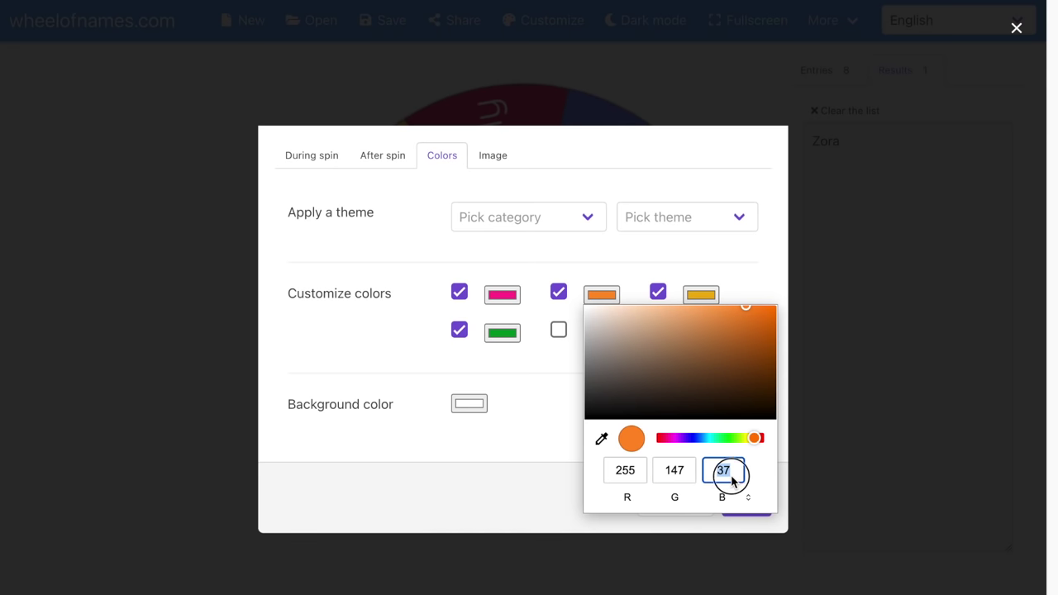
text(0)
click(554, 448)
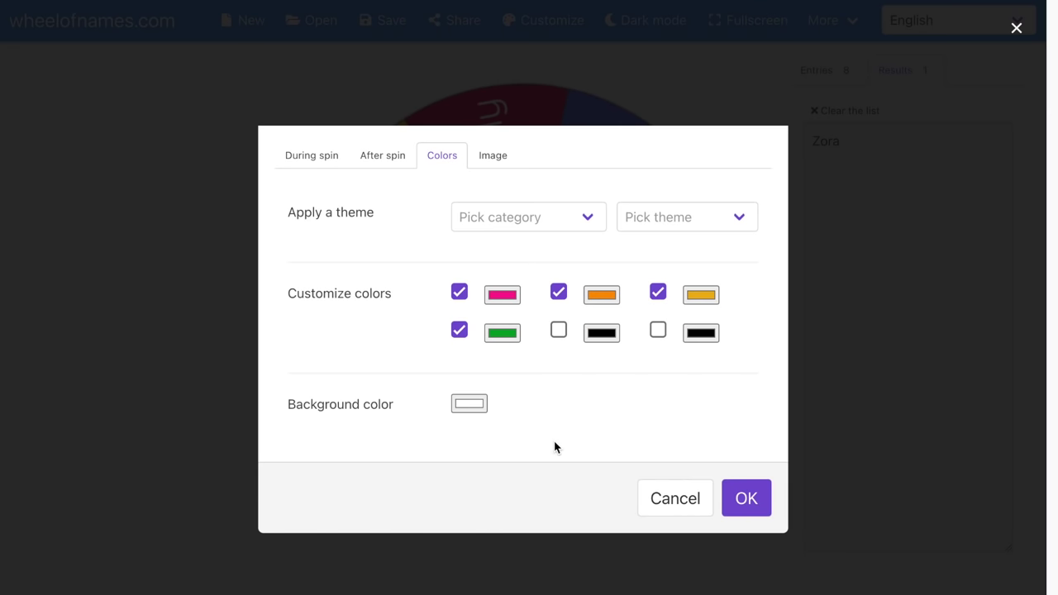
click(708, 298)
double_click(733, 469)
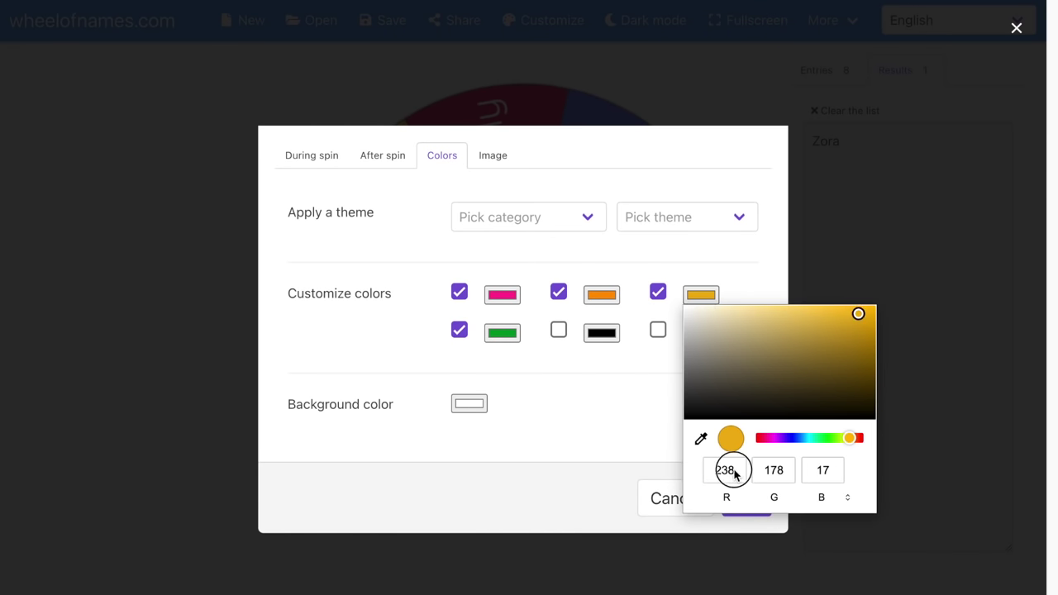
text(255)
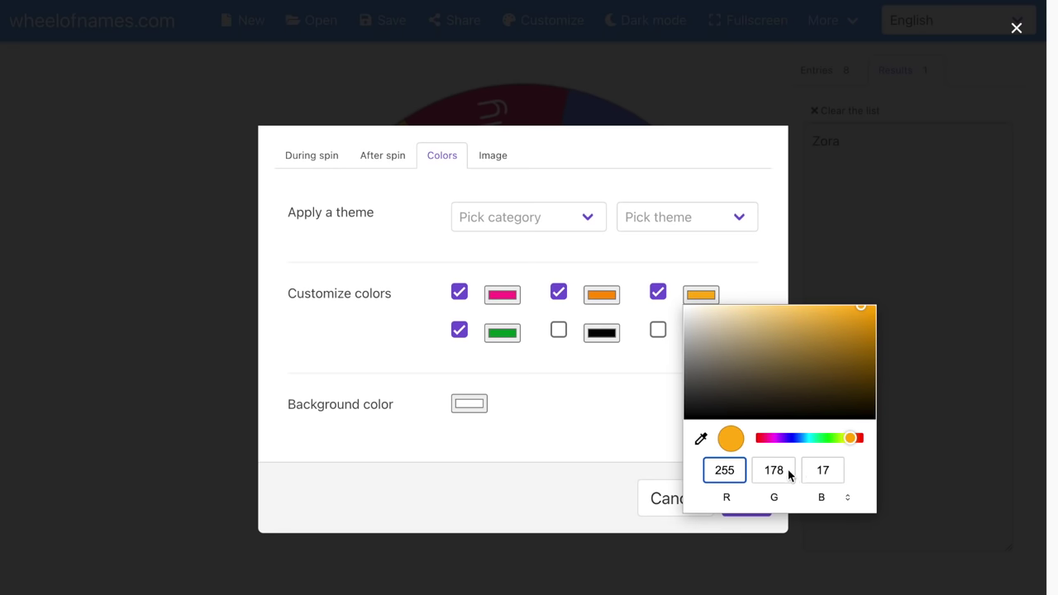
text(251)
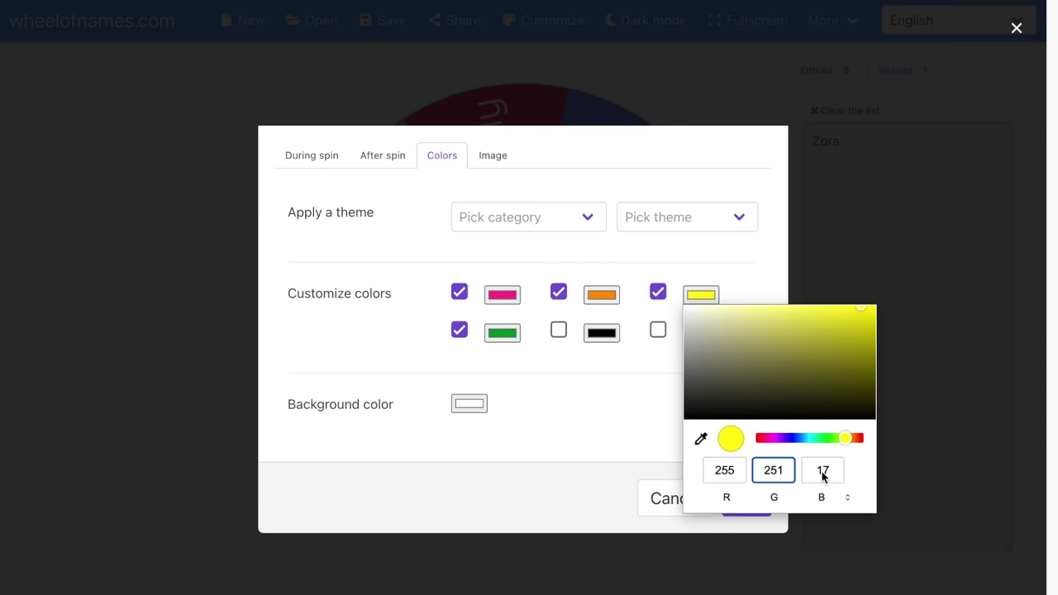
double_click(823, 471)
click(609, 452)
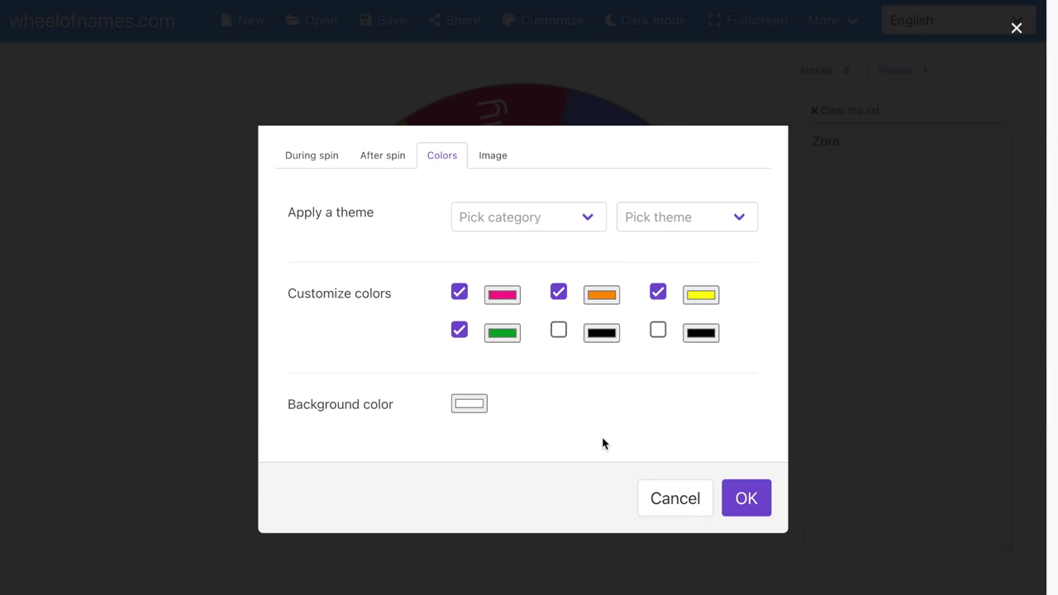
Change the green swatch to light green with red 142 and green 250
click(501, 333)
double_click(537, 510)
text(142)
double_click(575, 510)
text(250)
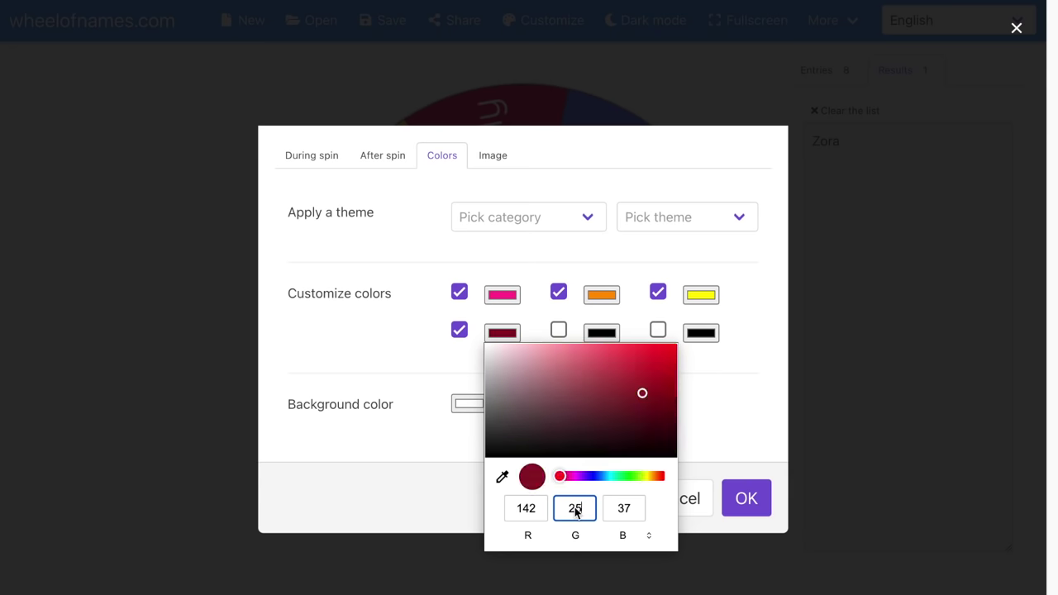
double_click(617, 511)
click(414, 478)
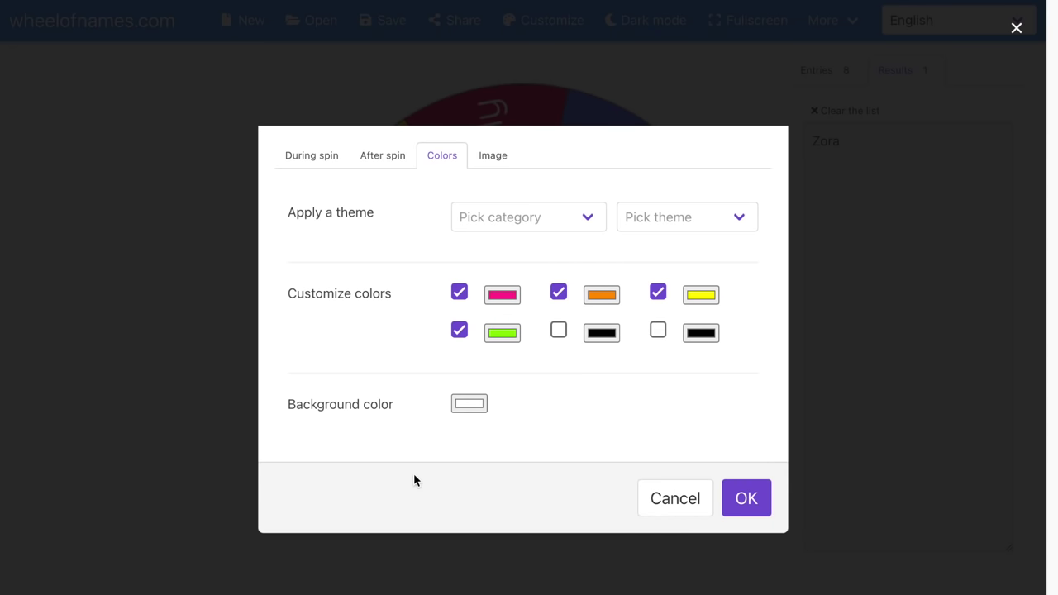
Set the fifth swatch to bright blue, RGB 0, 150, 255
click(592, 337)
click(620, 507)
click(676, 508)
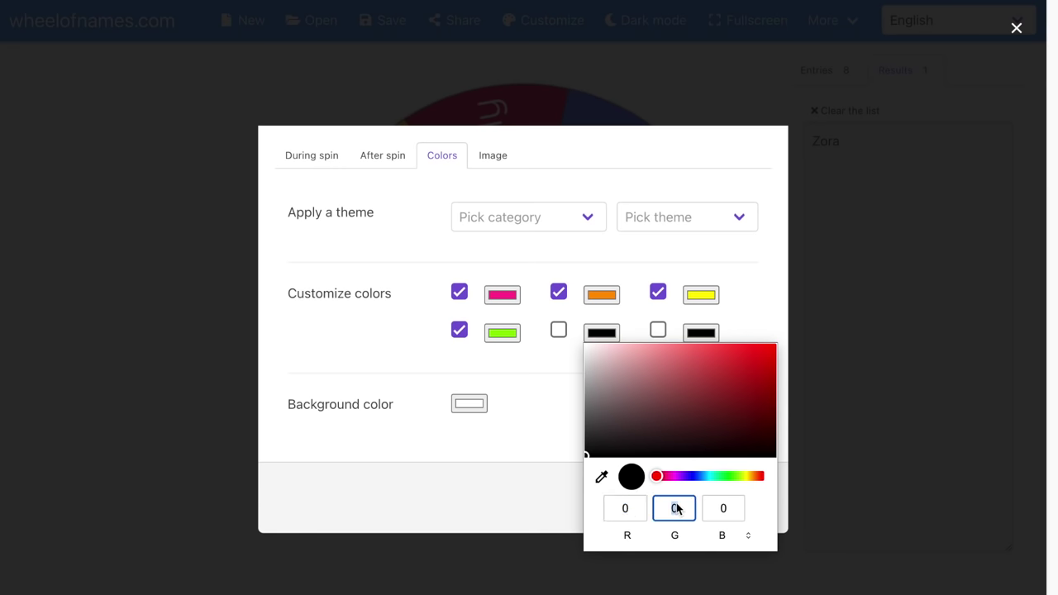
text(150)
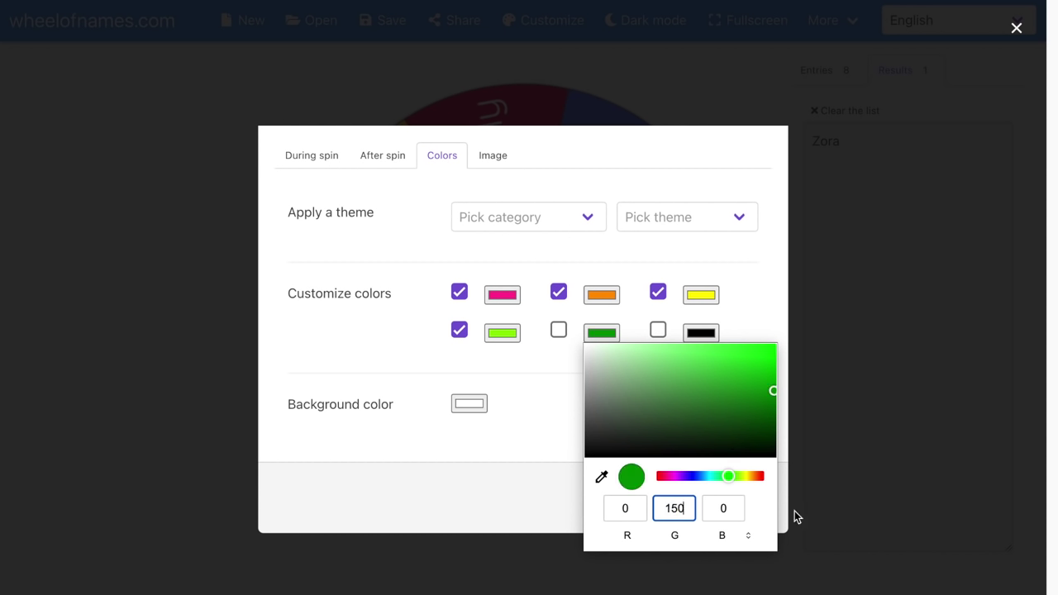
double_click(731, 517)
text(255)
click(521, 456)
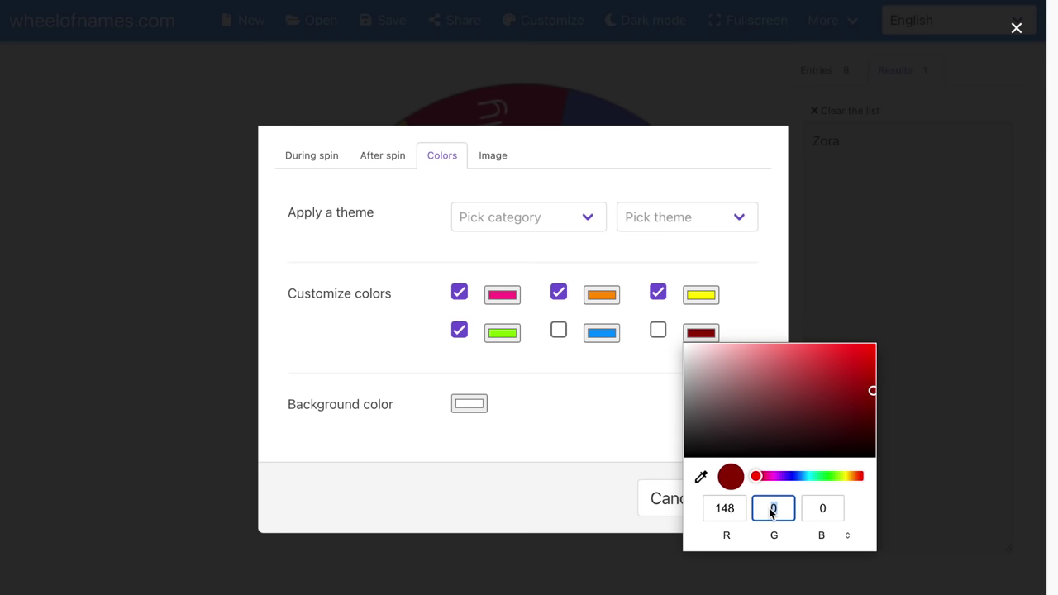
Set the sixth swatch to purple, roughly RGB 148, 55, 255
text(55)
click(827, 513)
text(255)
click(612, 435)
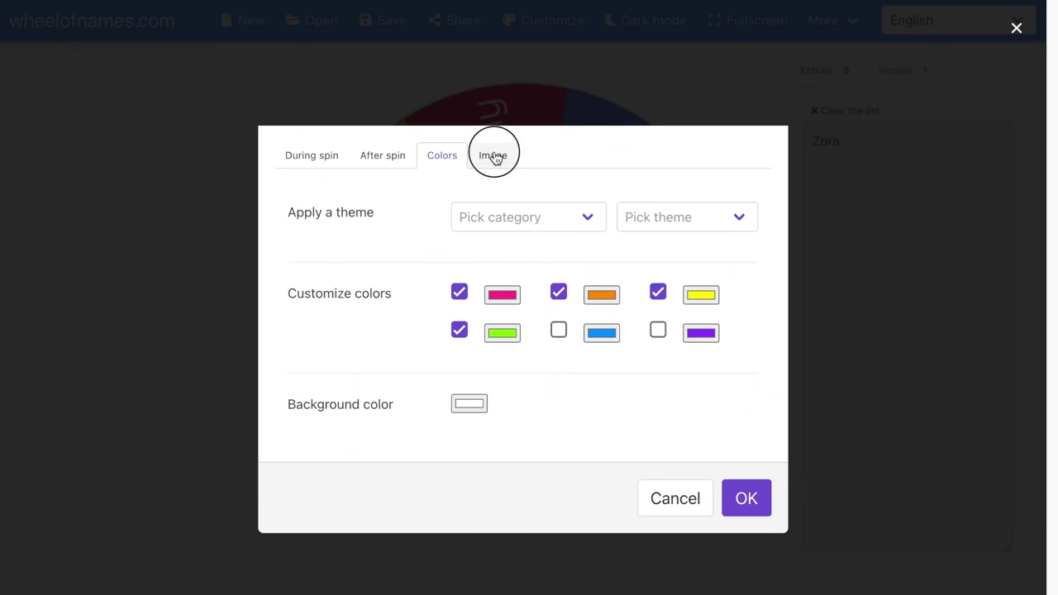
Open the Image settings to see the centre image options
click(493, 155)
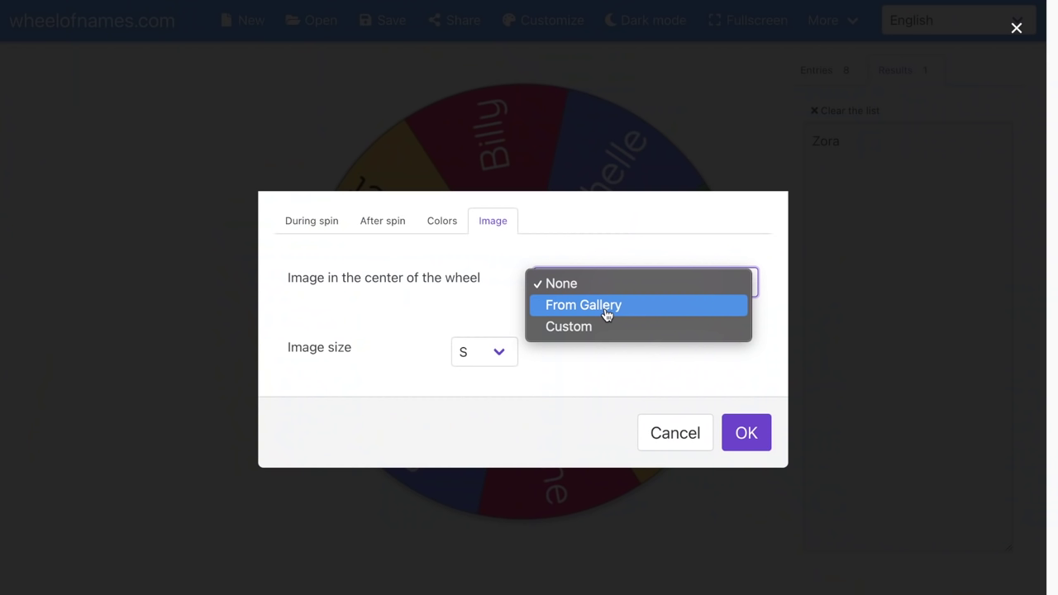
Keep the centre image as None with size S and confirm the colour settings with OK
click(501, 366)
click(499, 364)
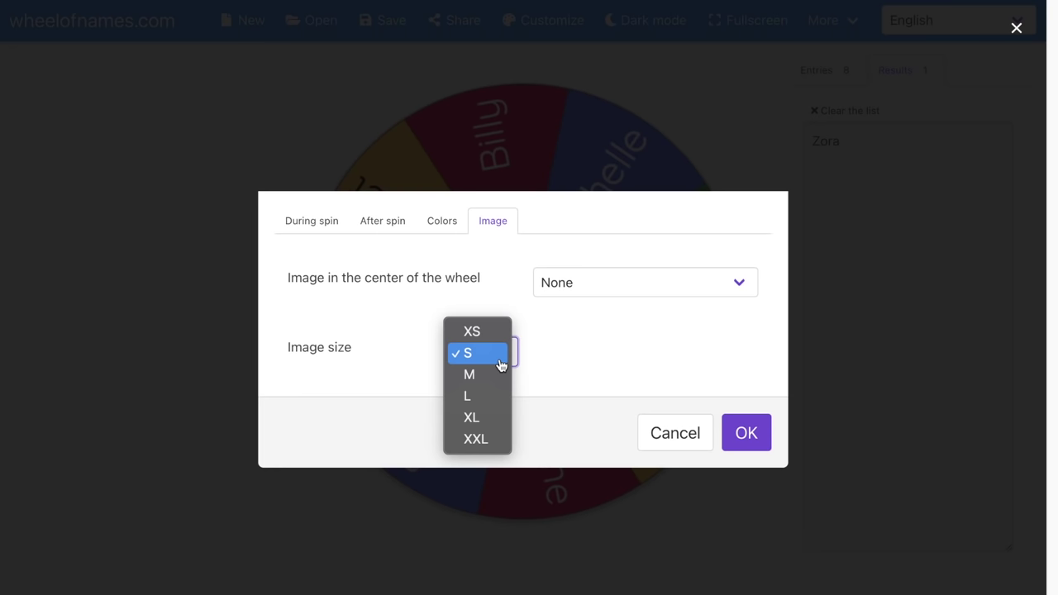
click(632, 381)
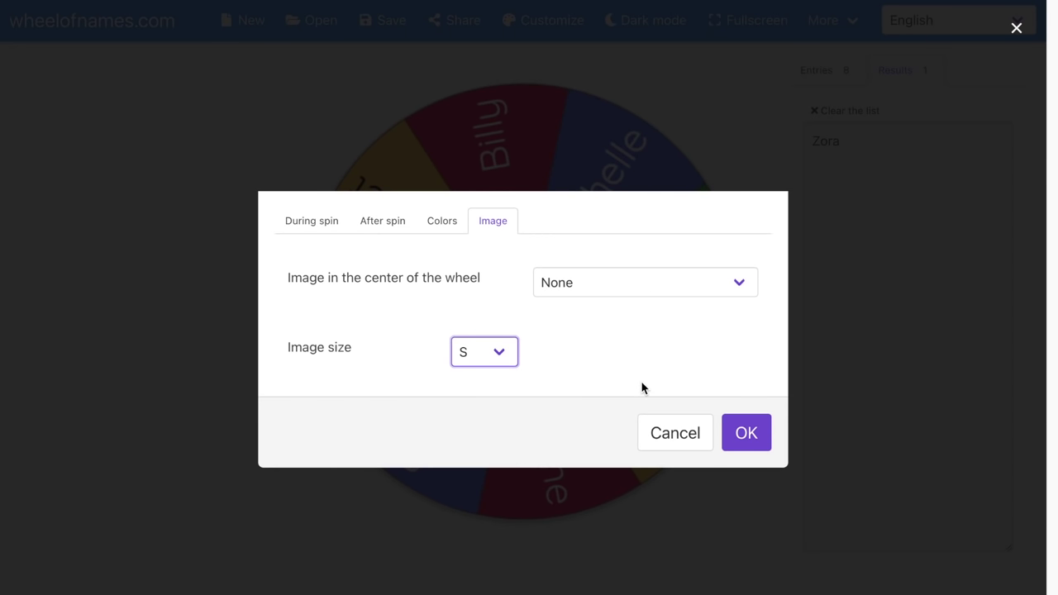
click(747, 433)
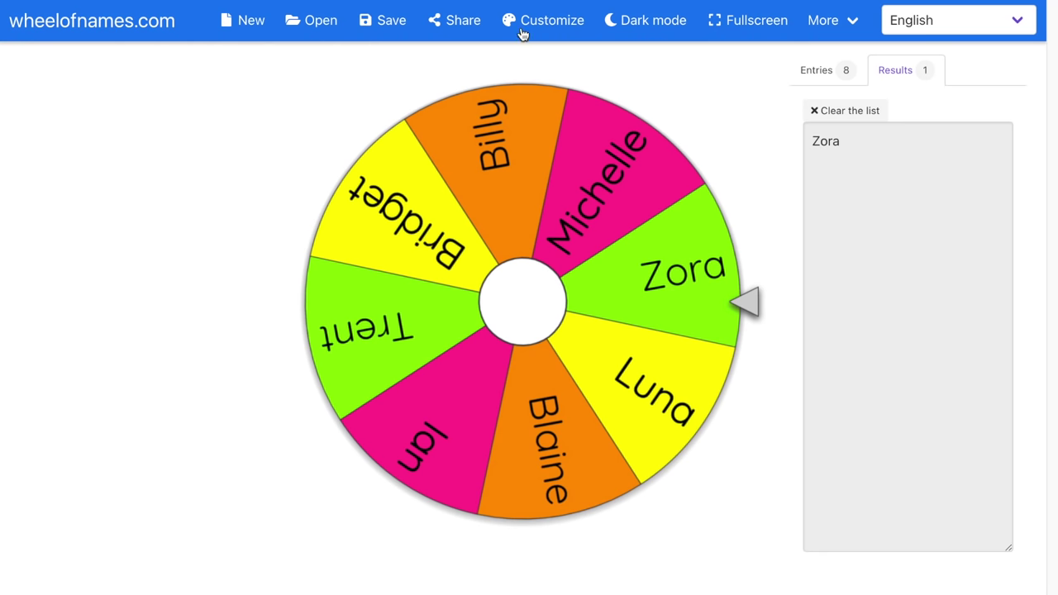
Enable the blue and purple colours in Colors, apply them, and start saving the wheel
click(540, 22)
click(429, 231)
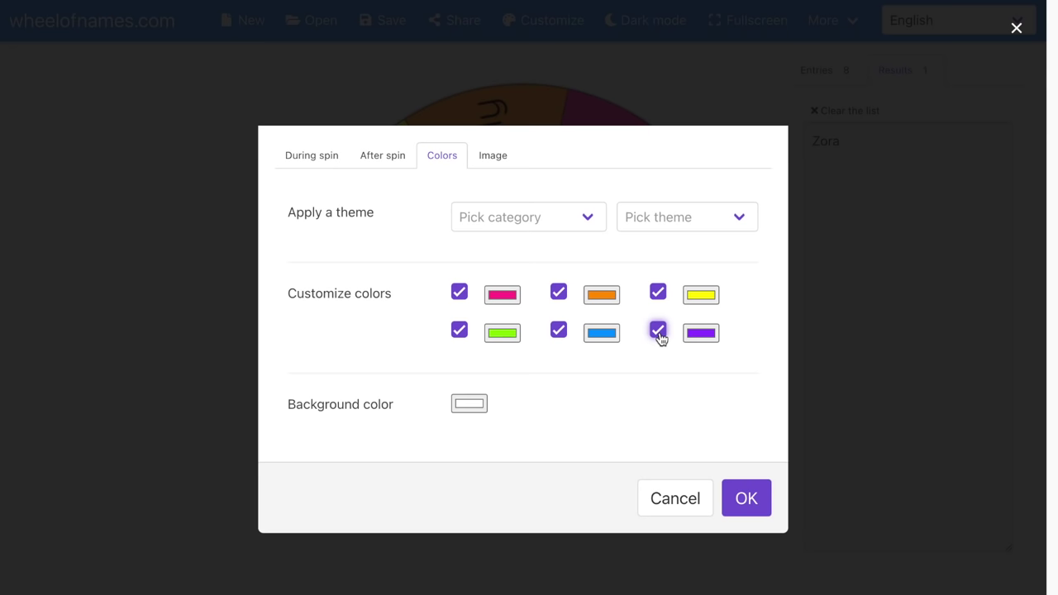
click(761, 496)
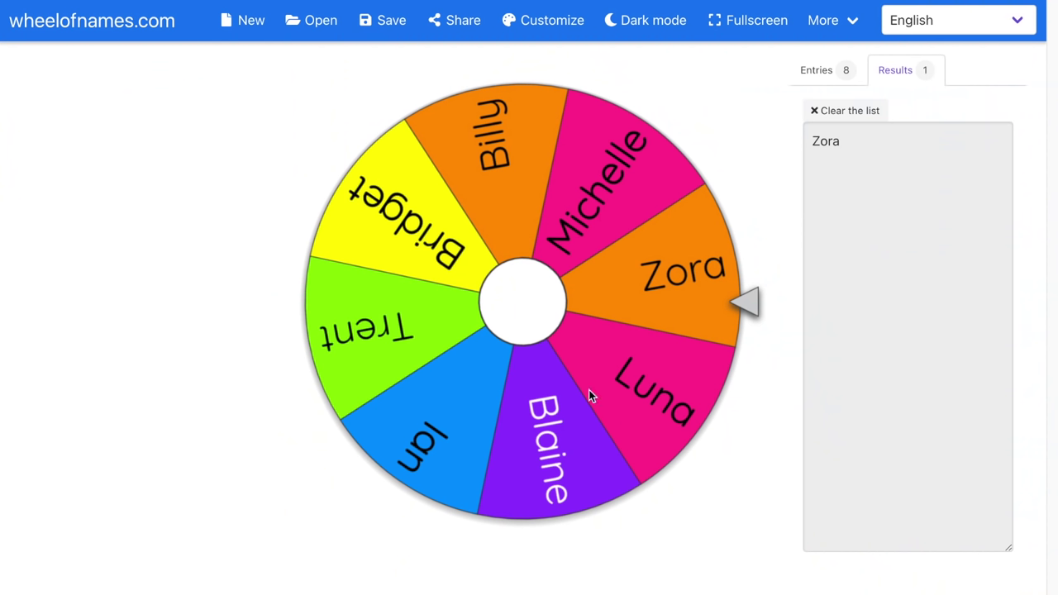
click(387, 21)
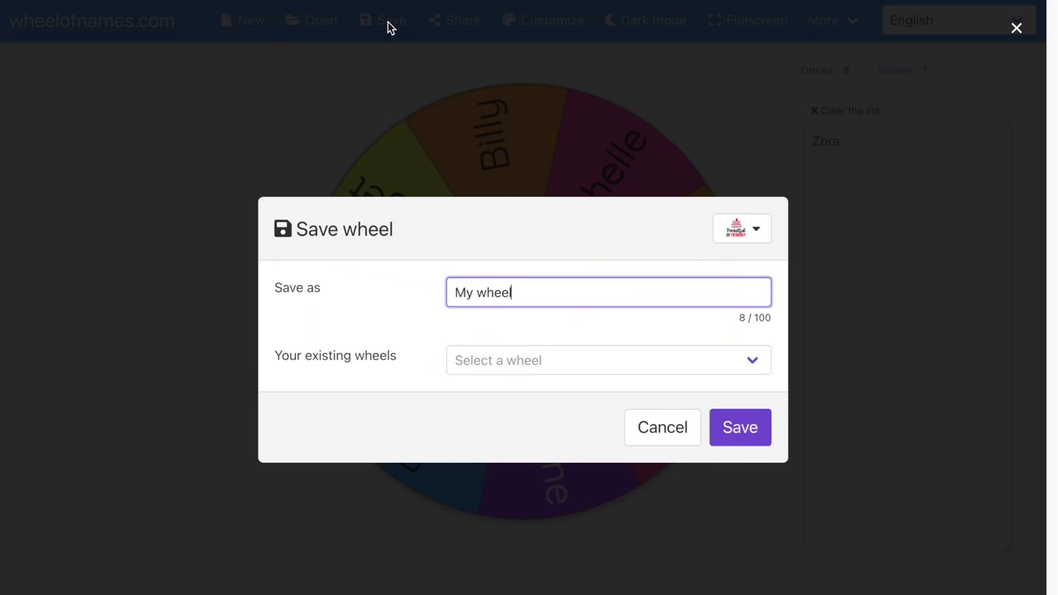
Name the wheel CLASS NAMES, check the existing saved wheels, and save it
text(ASS NAMES)
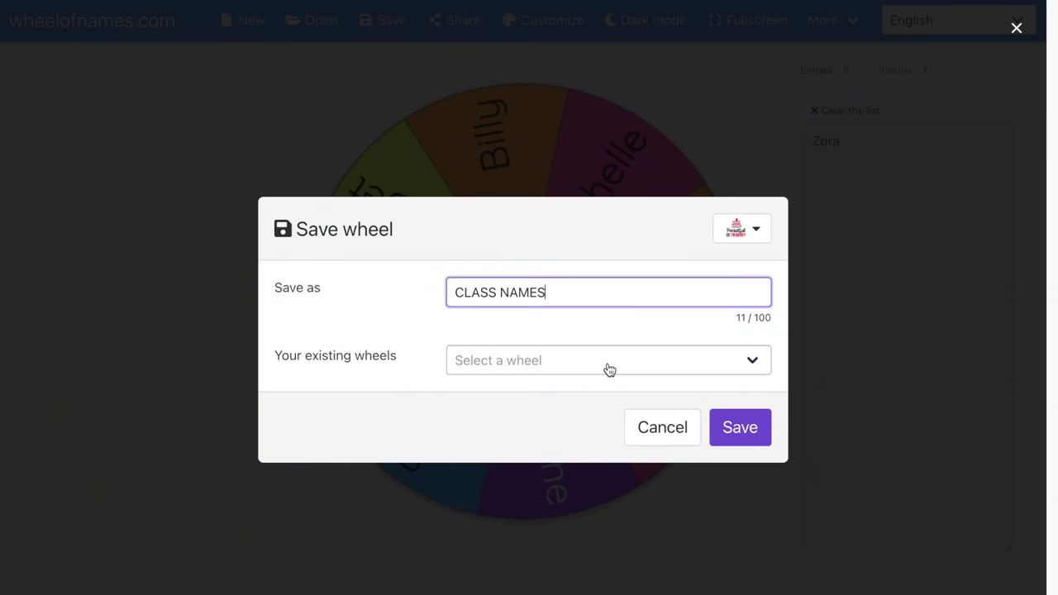
click(610, 362)
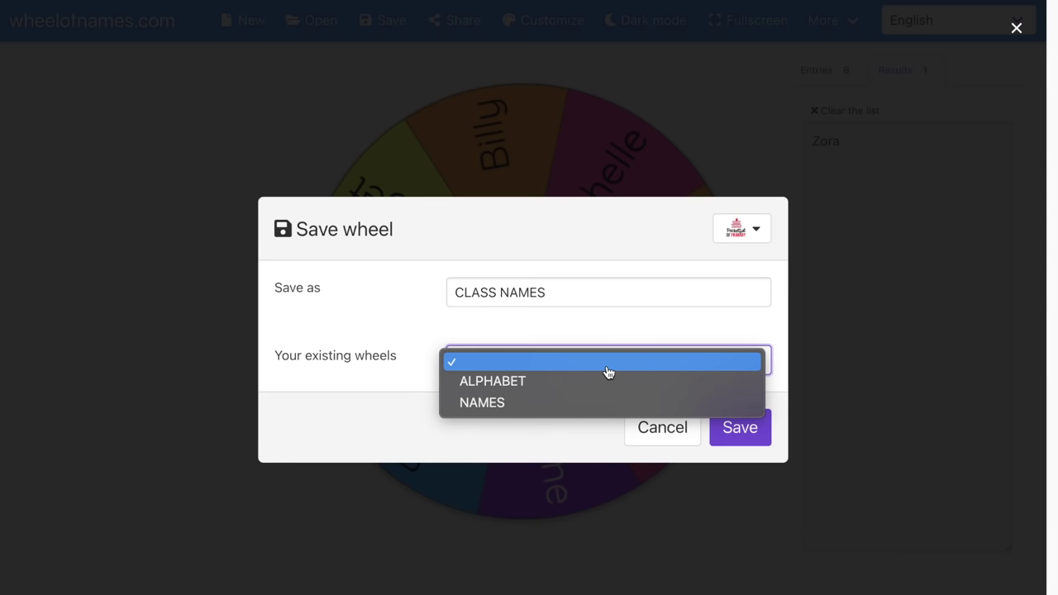
click(473, 322)
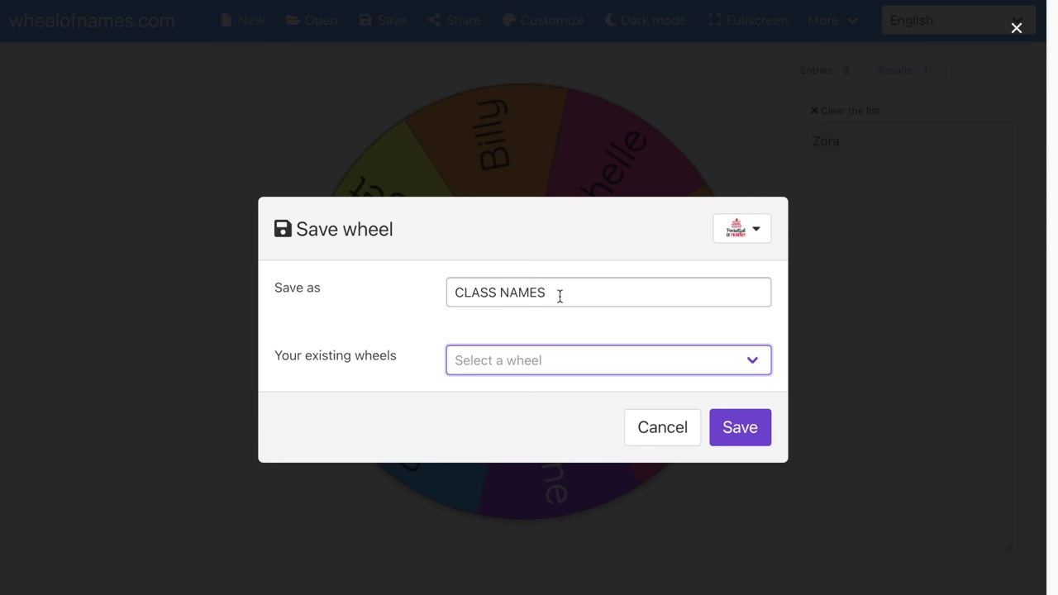
click(752, 427)
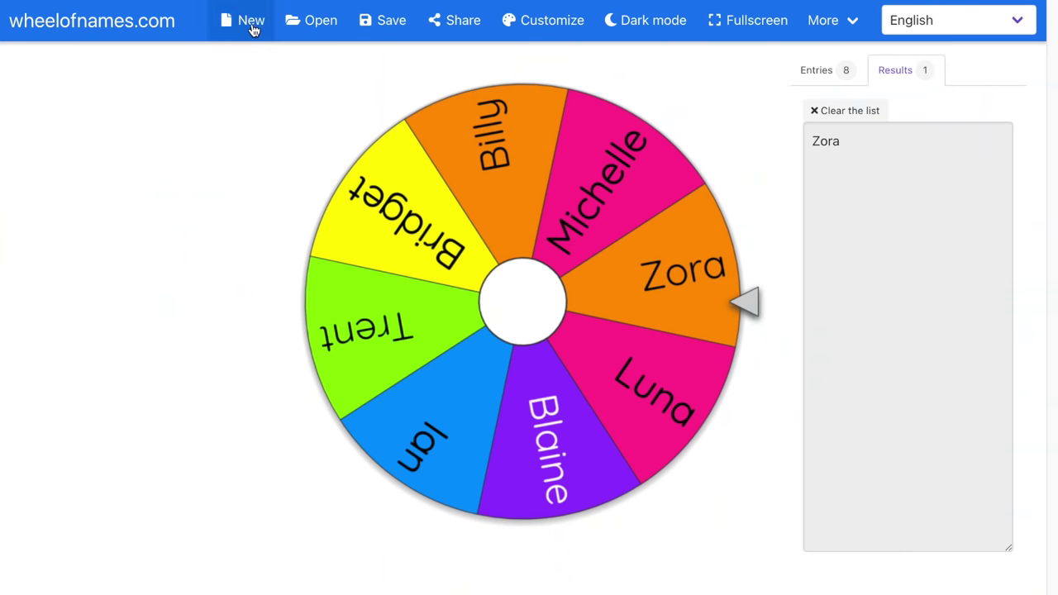
Start a fresh default wheel, reload the saved CLASS NAMES wheel, and spin it, picking Bridget
click(251, 22)
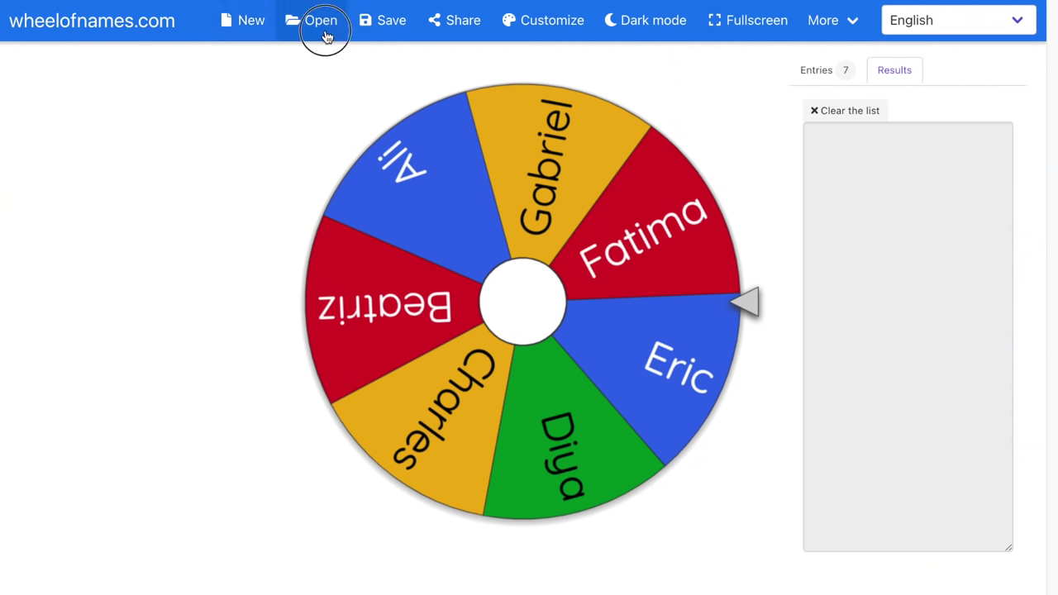
click(327, 35)
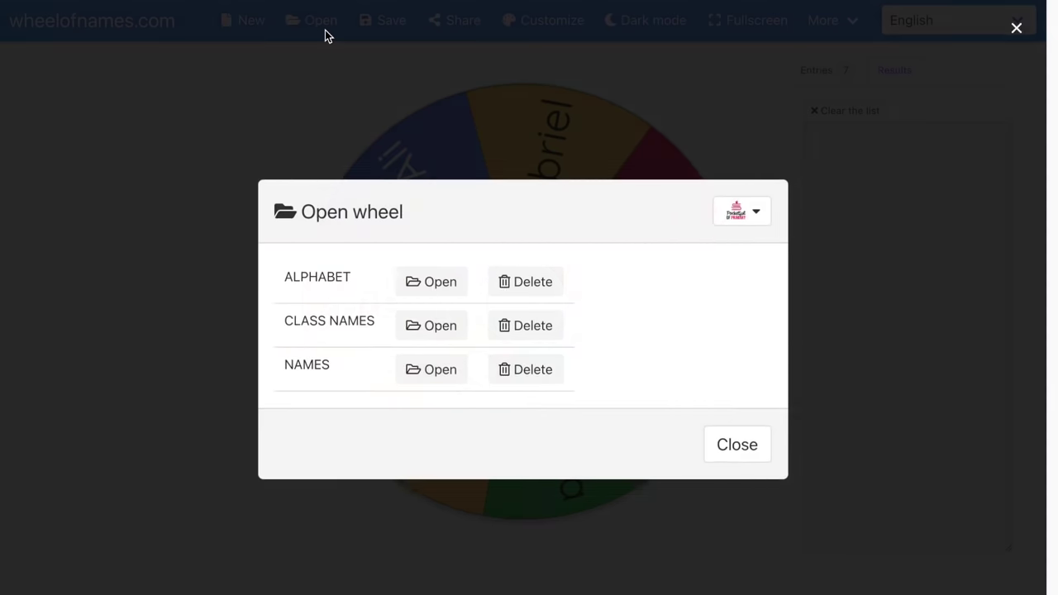
click(418, 328)
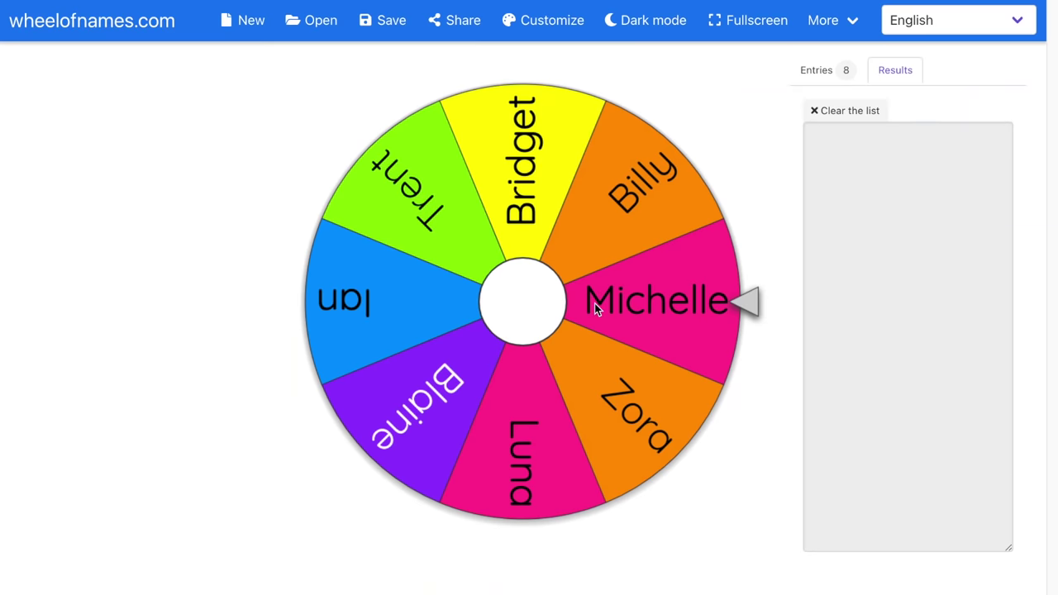
click(594, 304)
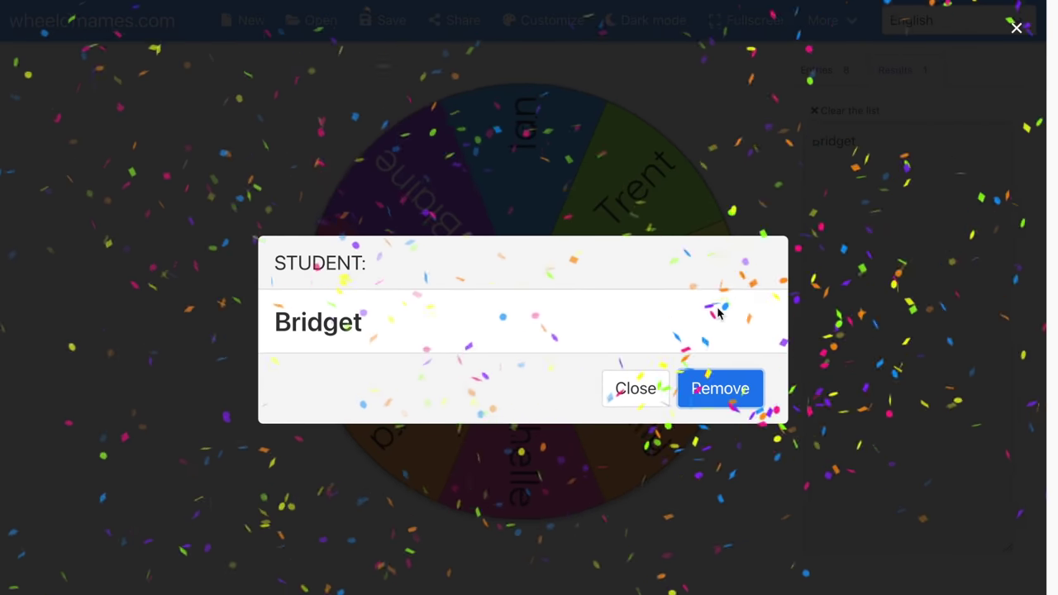
Remove Bridget from the wheel and view the seven remaining names in Entries
click(745, 397)
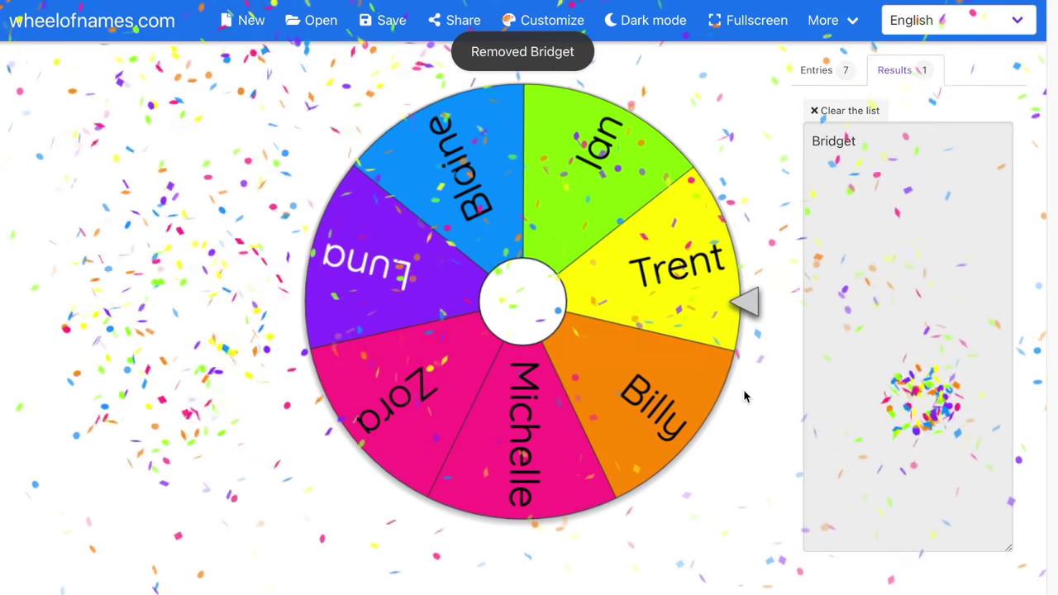
click(823, 71)
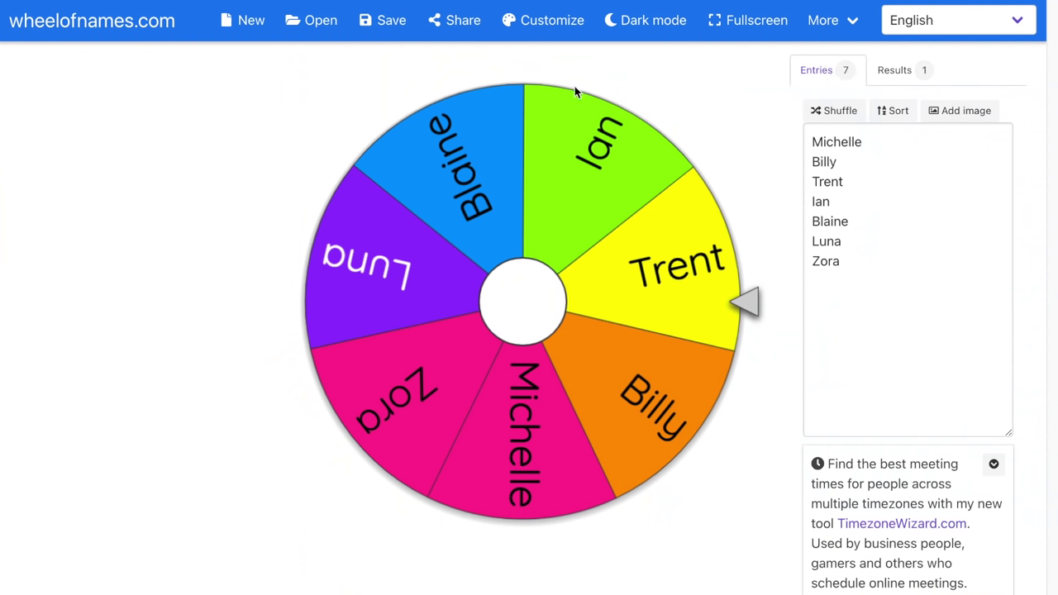
Reopen the saved CLASS NAMES wheel to restore all eight names, Michelle through Zora
click(321, 21)
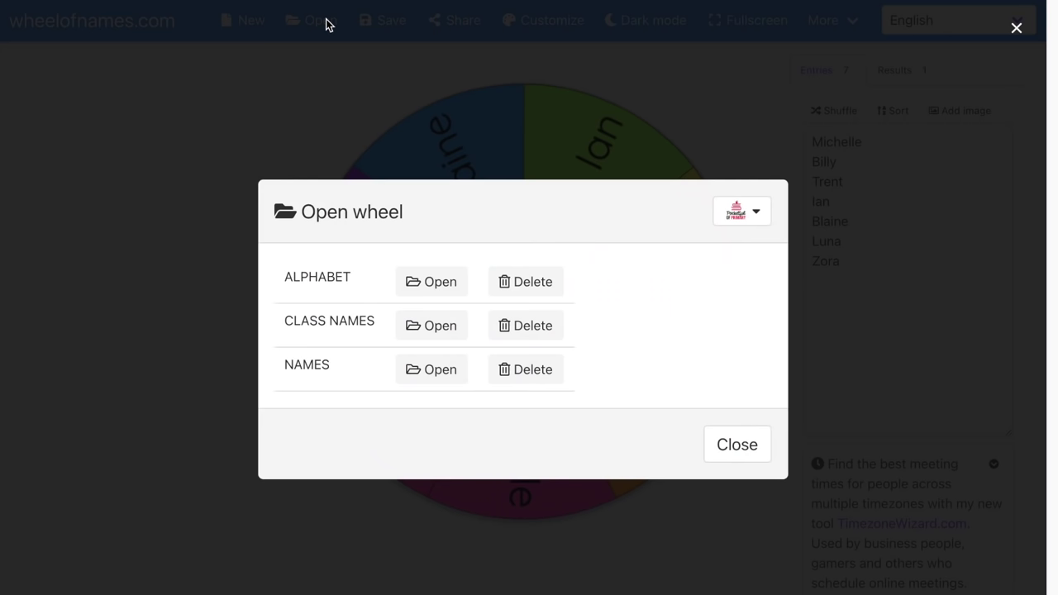
click(416, 326)
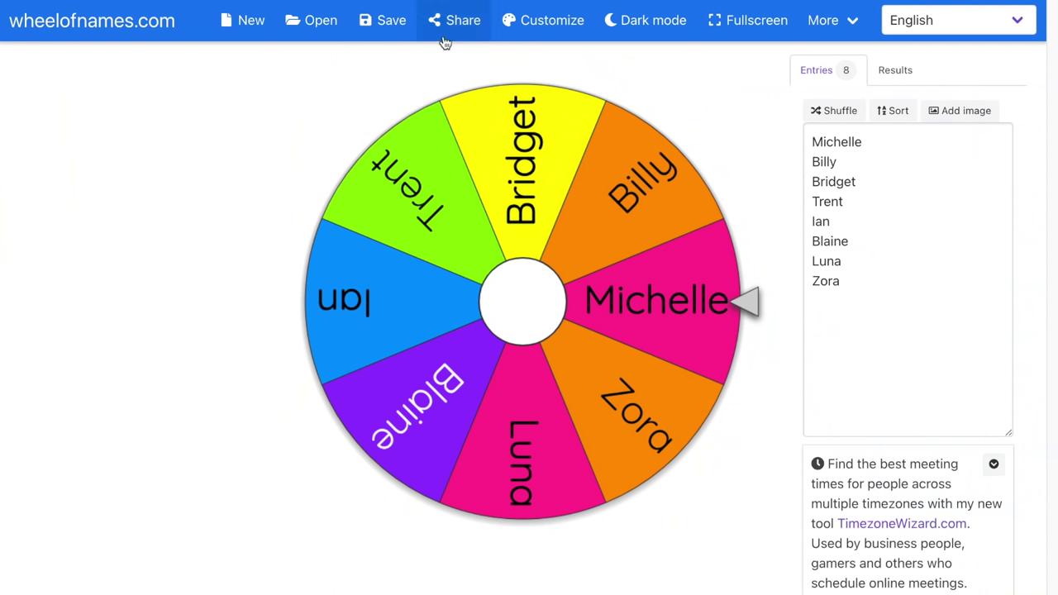
Generate a public share link where viewers can only spin the eight-name wheel
click(445, 21)
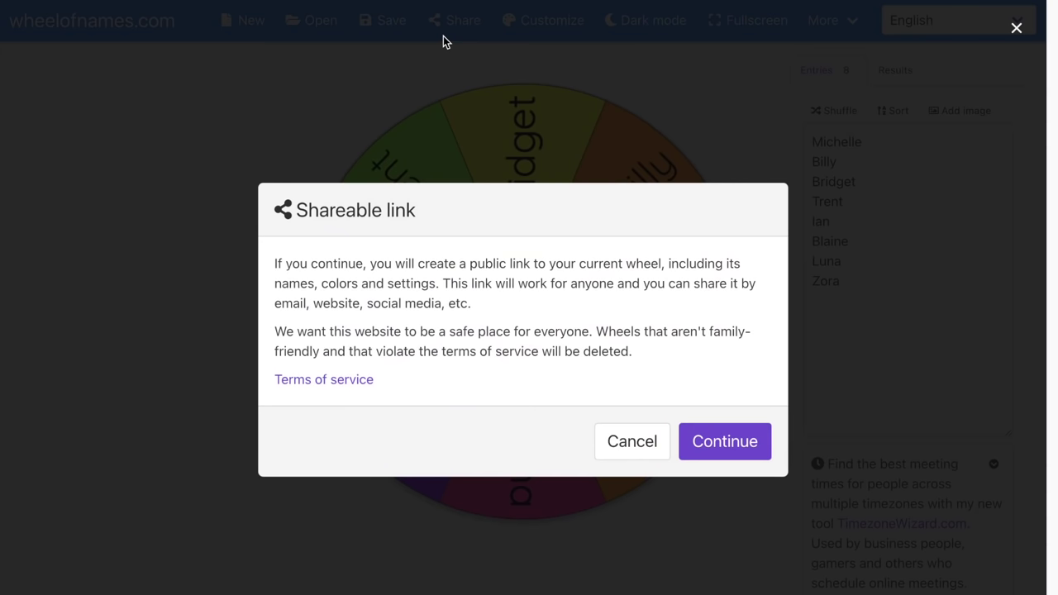
click(727, 441)
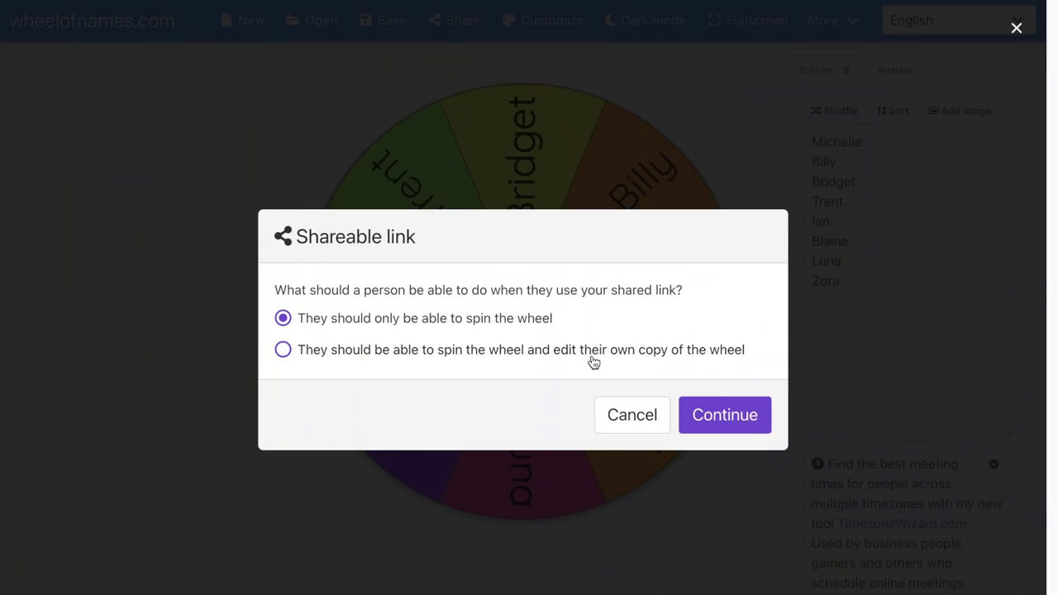
click(729, 423)
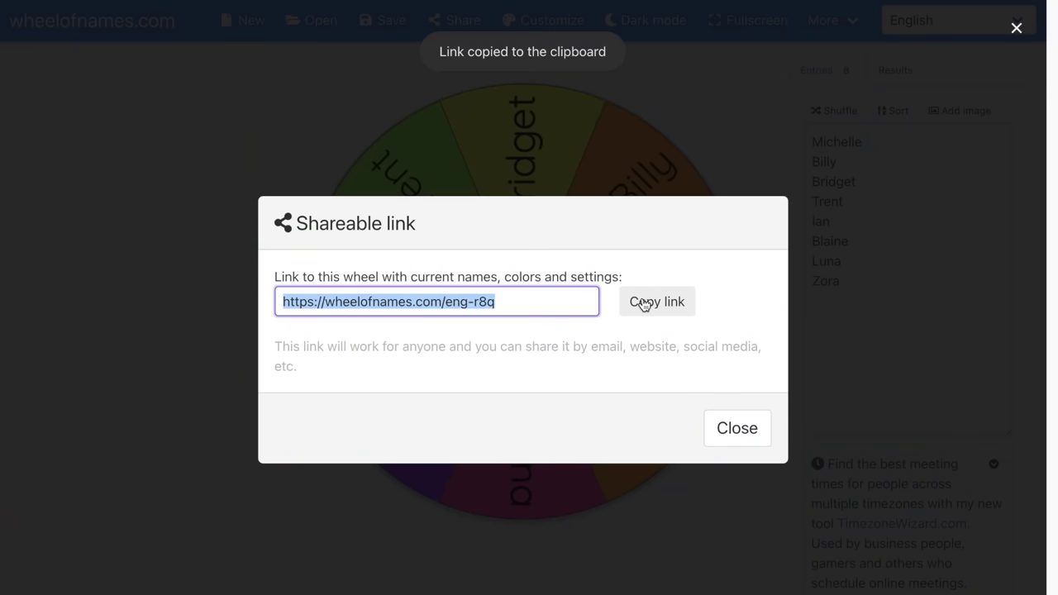
Open the copied share link in a new Chrome tab and spin the shared wheel, picking Billy
mouse_move(209, 36)
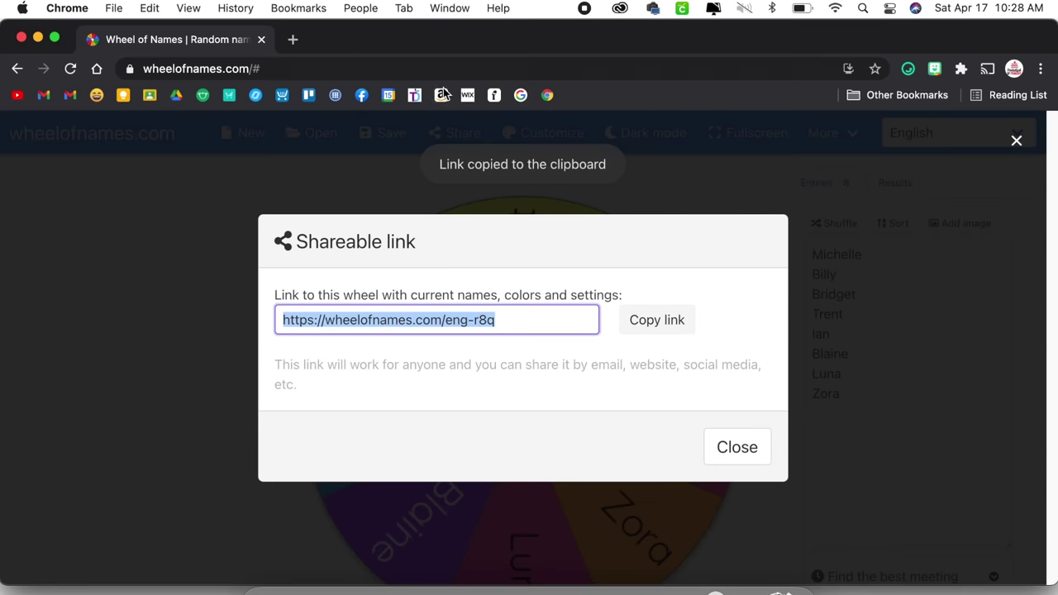
key(super+t)
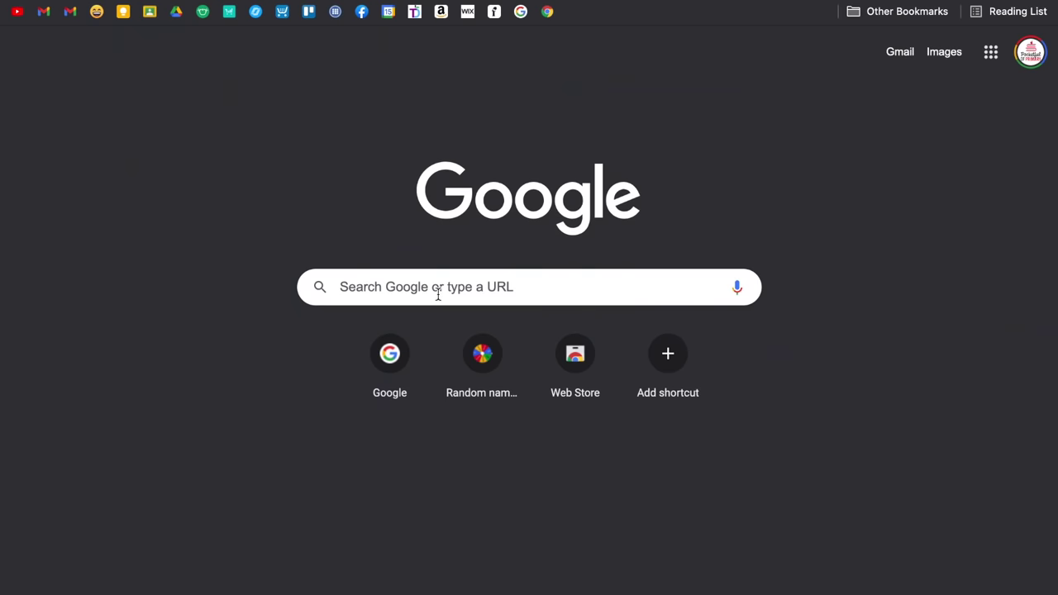
key(Return)
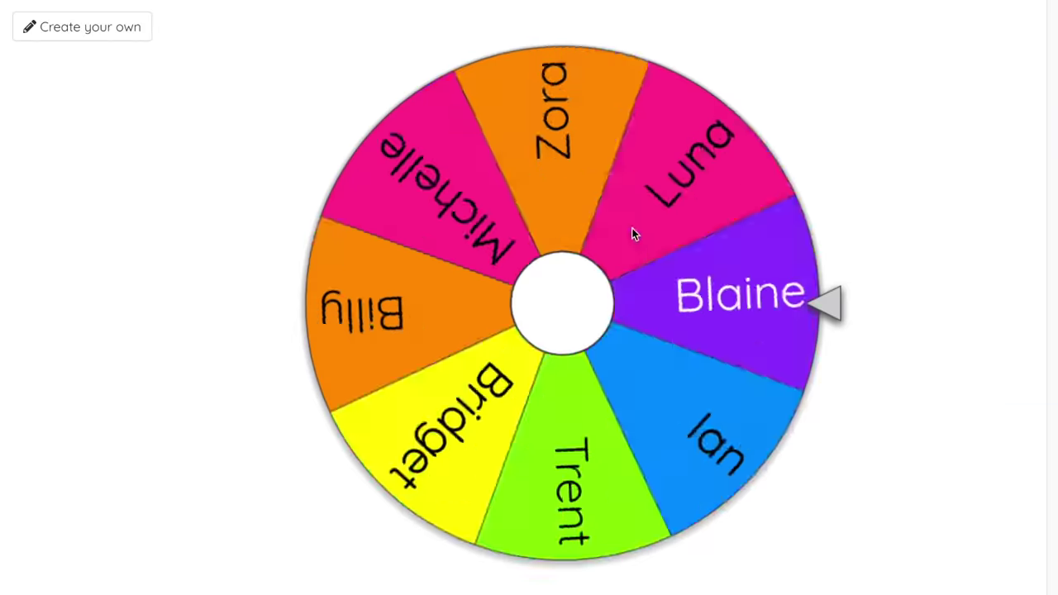
click(632, 229)
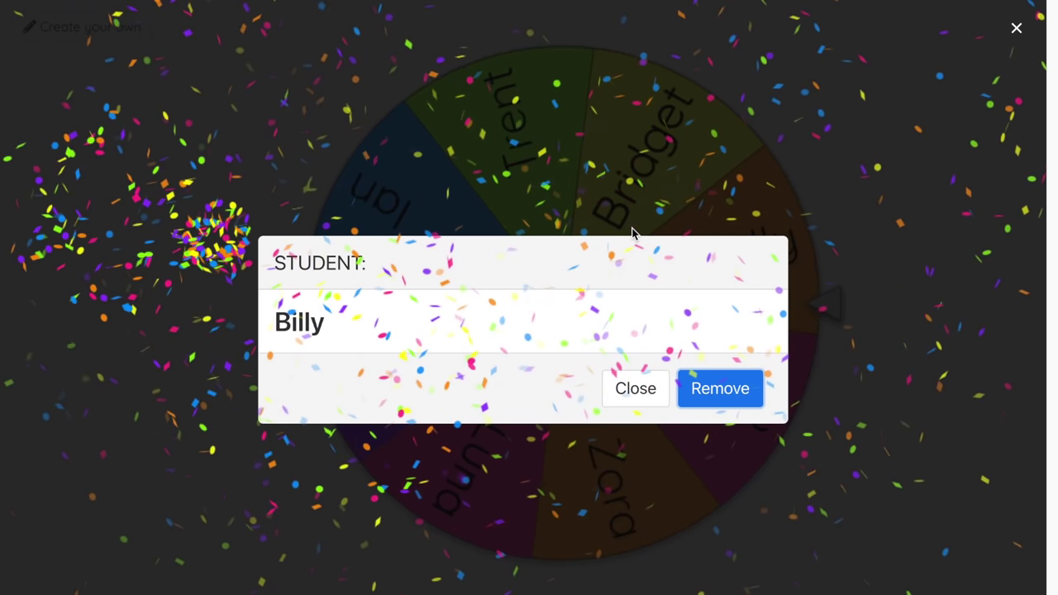
Remove the picked name Billy using the result popup on the shared wheel
click(716, 395)
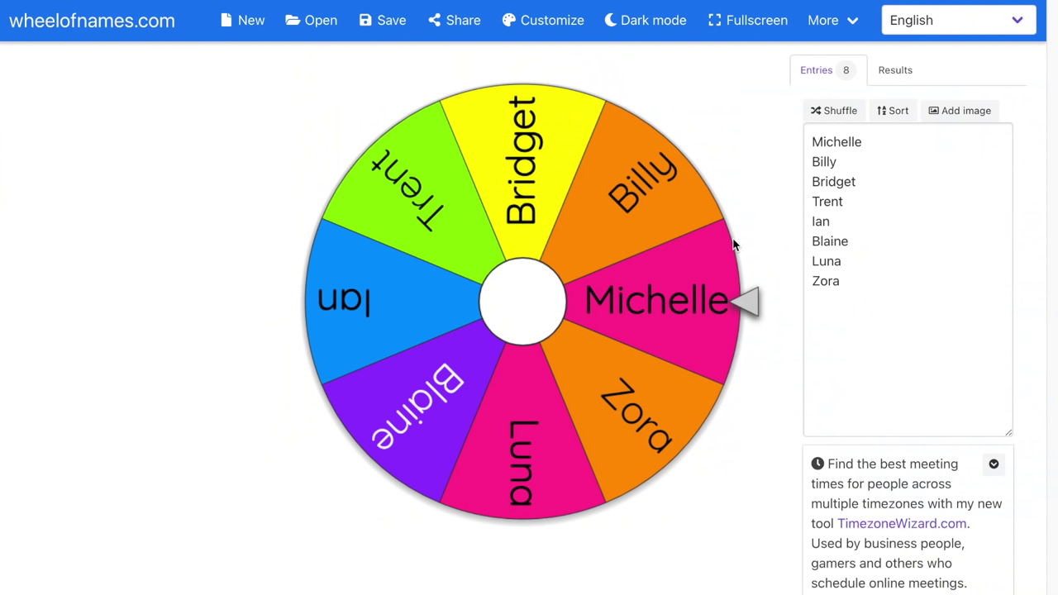
Switch the Wheel of Names page to dark mode, then turn dark mode back off
click(662, 36)
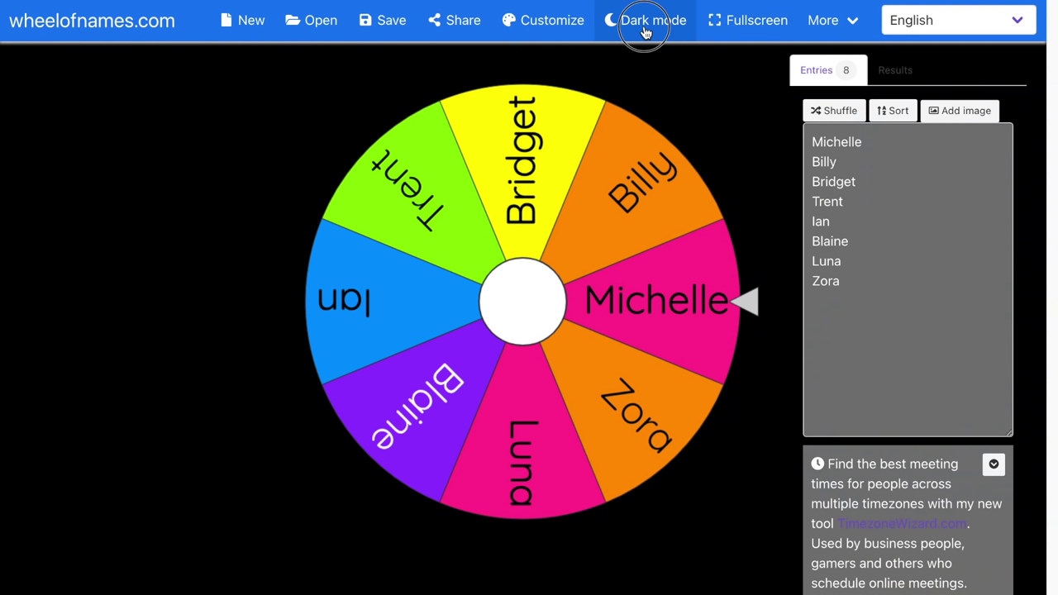
click(643, 28)
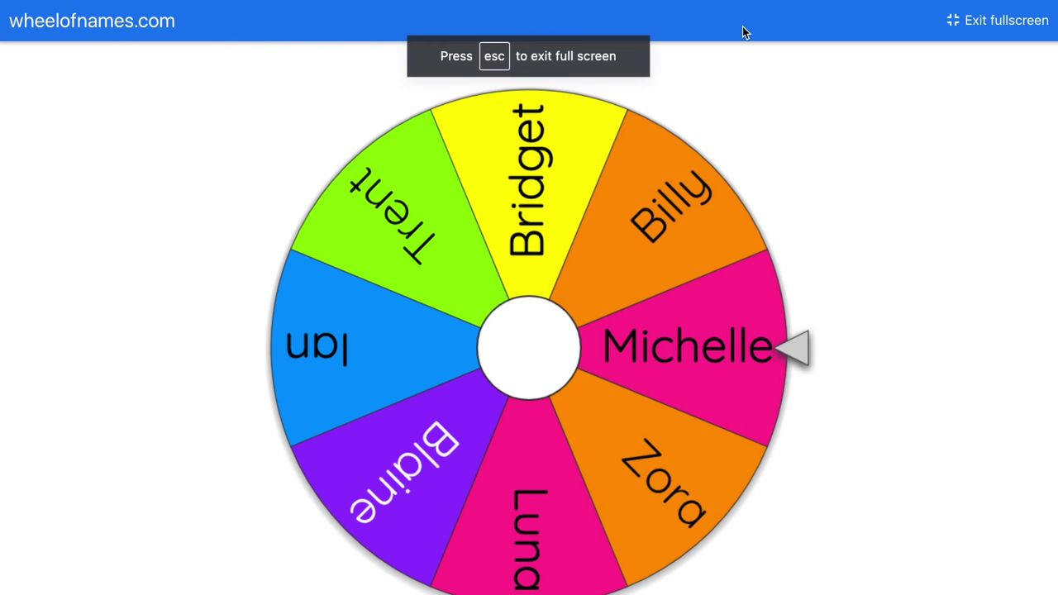